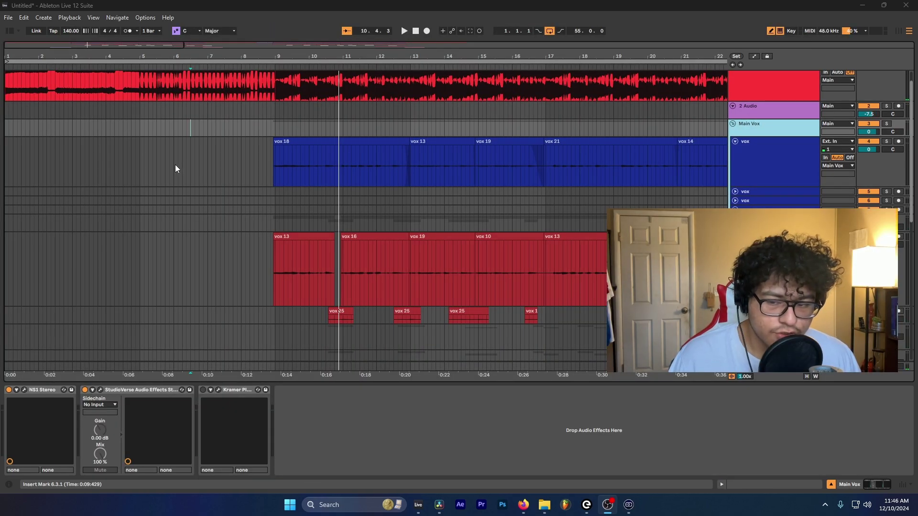
Play the song from bar 6 and look through the beat, main vocal, doubles and adlib tracks in the arrangement
{"action": "left_click", "coordinate": [175, 164]}
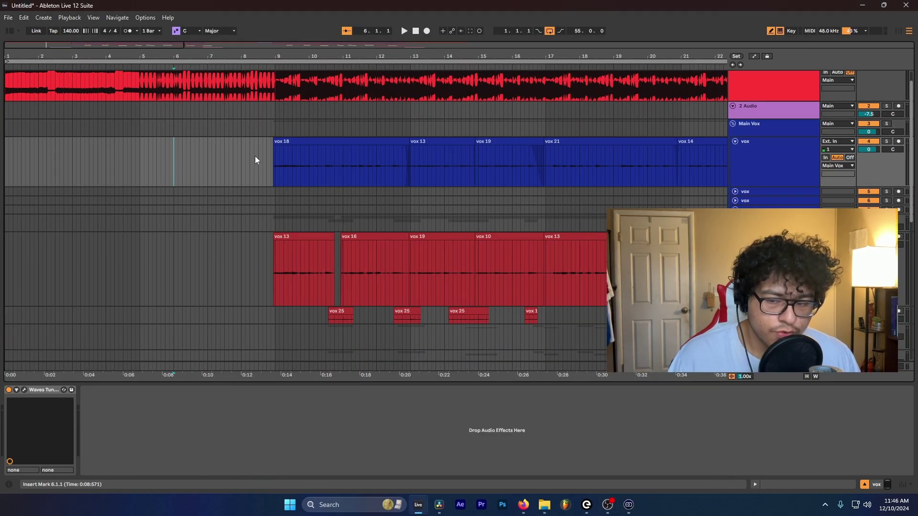
{"action": "scroll", "coordinate": [255, 155], "scroll_direction": "down", "scroll_amount": 10}
{"action": "scroll", "coordinate": [268, 148], "scroll_direction": "up", "scroll_amount": 10}
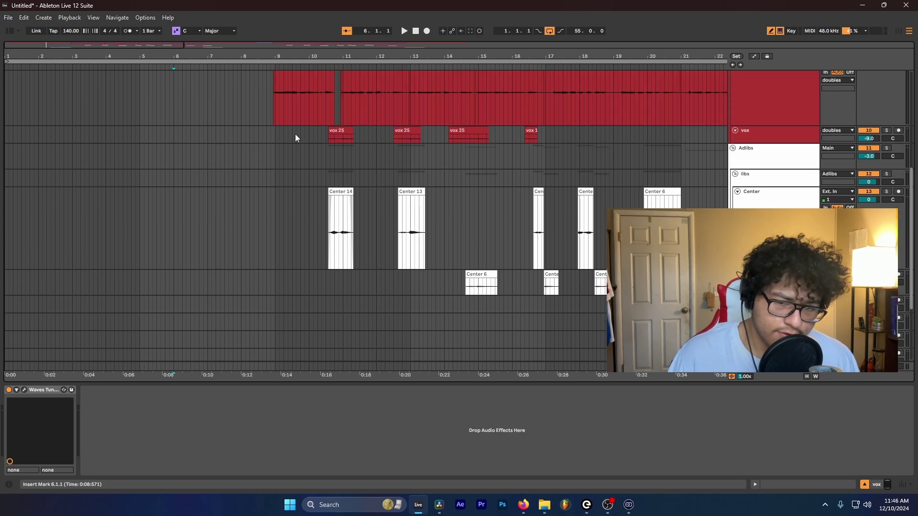
{"action": "key", "text": "space"}
{"action": "scroll", "coordinate": [299, 128], "scroll_direction": "up", "scroll_amount": 3}
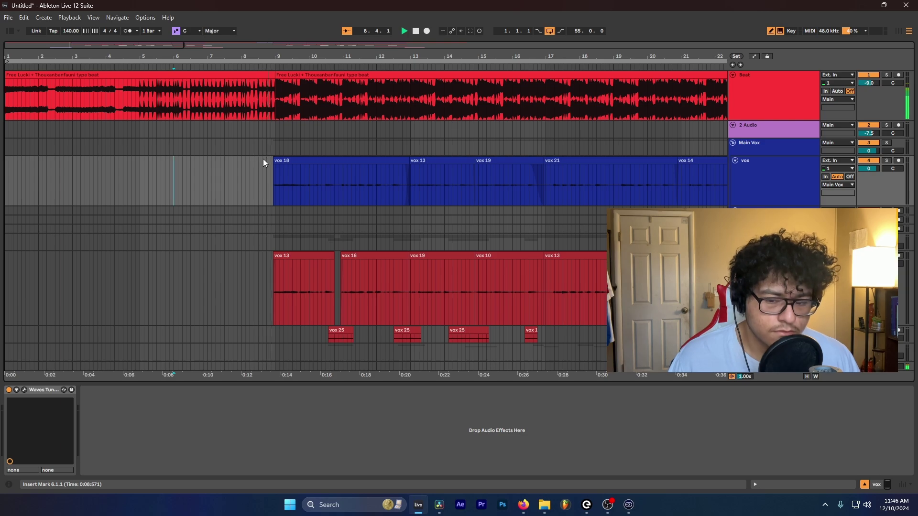
{"action": "scroll", "coordinate": [400, 188], "scroll_direction": "down", "scroll_amount": 2}
{"action": "scroll", "coordinate": [399, 153], "scroll_direction": "down", "scroll_amount": 4}
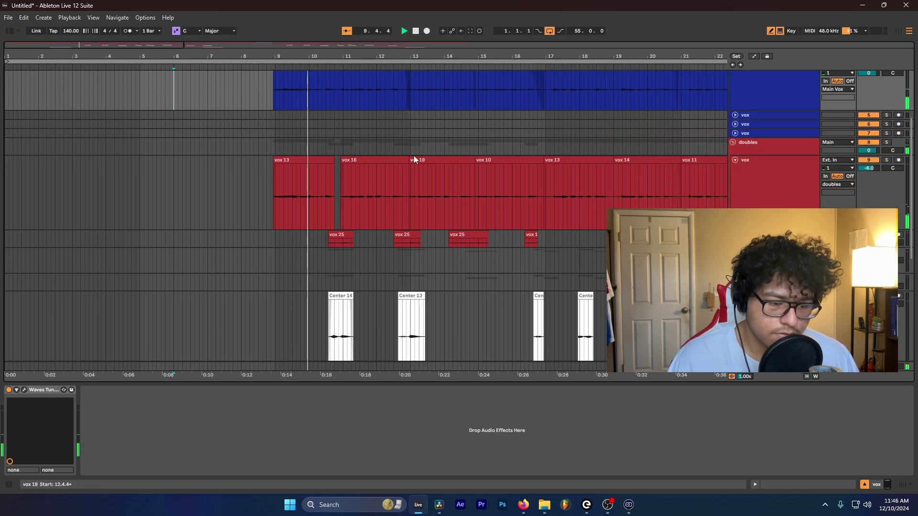
{"action": "scroll", "coordinate": [495, 220], "scroll_direction": "up", "scroll_amount": 5}
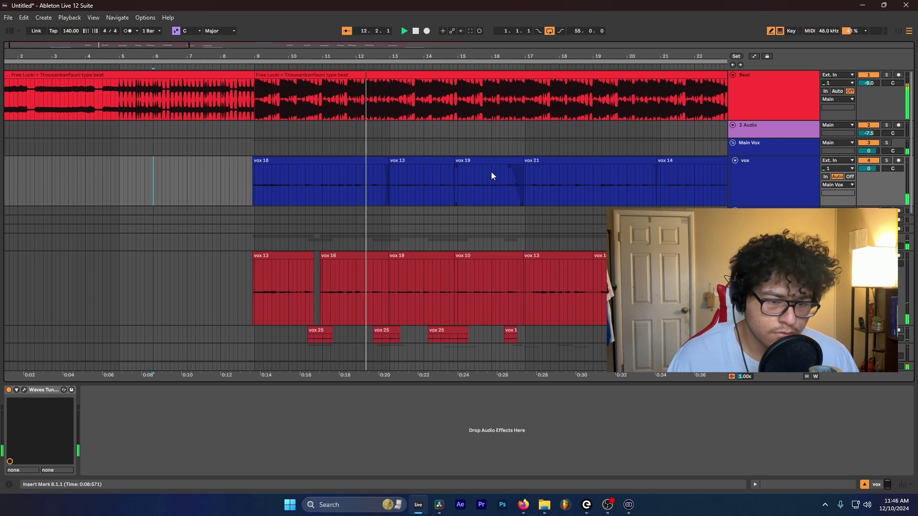
{"action": "scroll", "coordinate": [492, 165], "scroll_direction": "down", "scroll_amount": 2}
{"action": "scroll", "coordinate": [488, 168], "scroll_direction": "down", "scroll_amount": 2}
{"action": "scroll", "coordinate": [491, 164], "scroll_direction": "down", "scroll_amount": 2}
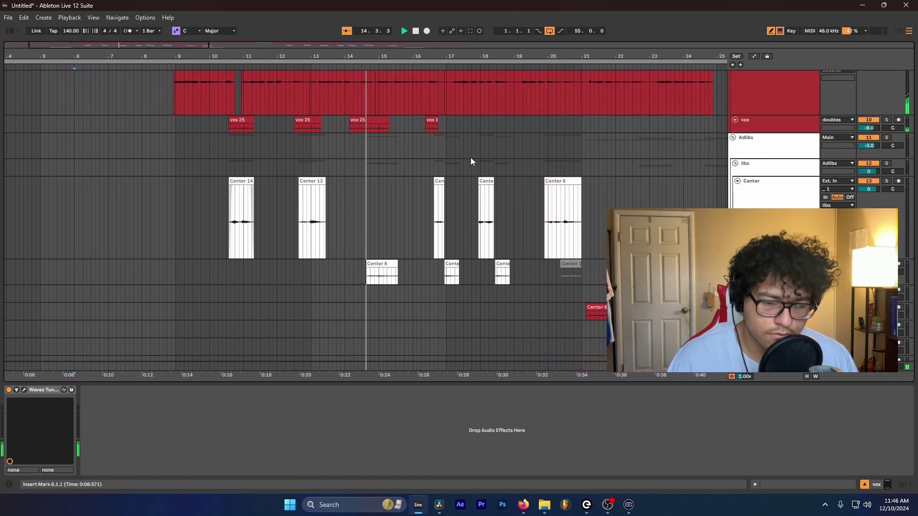
{"action": "scroll", "coordinate": [472, 160], "scroll_direction": "down", "scroll_amount": 1}
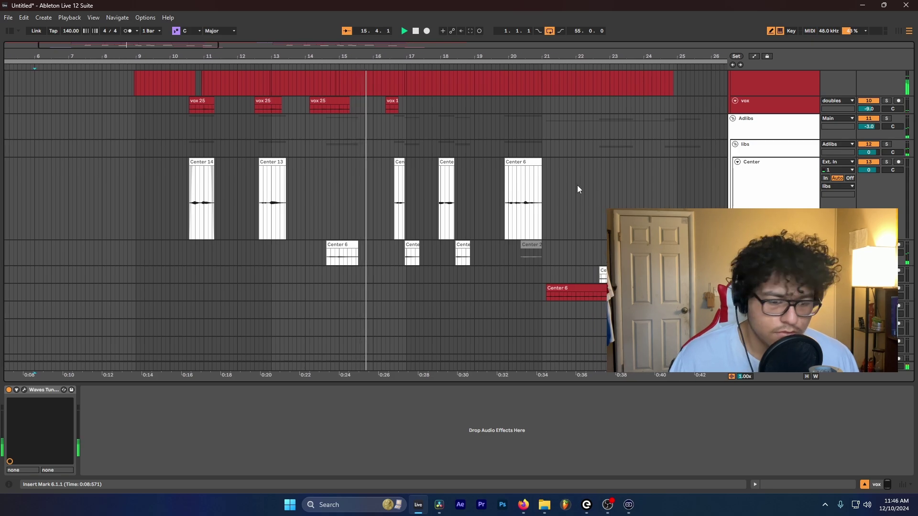
{"action": "scroll", "coordinate": [463, 176], "scroll_direction": "up", "scroll_amount": 4}
{"action": "scroll", "coordinate": [483, 158], "scroll_direction": "down", "scroll_amount": 2}
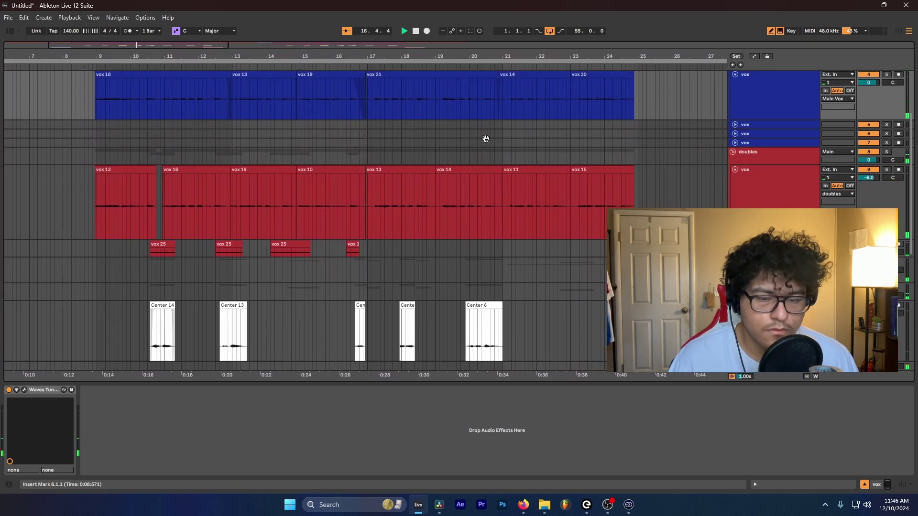
{"action": "scroll", "coordinate": [495, 170], "scroll_direction": "up", "scroll_amount": 3}
{"action": "scroll", "coordinate": [496, 170], "scroll_direction": "up", "scroll_amount": 1}
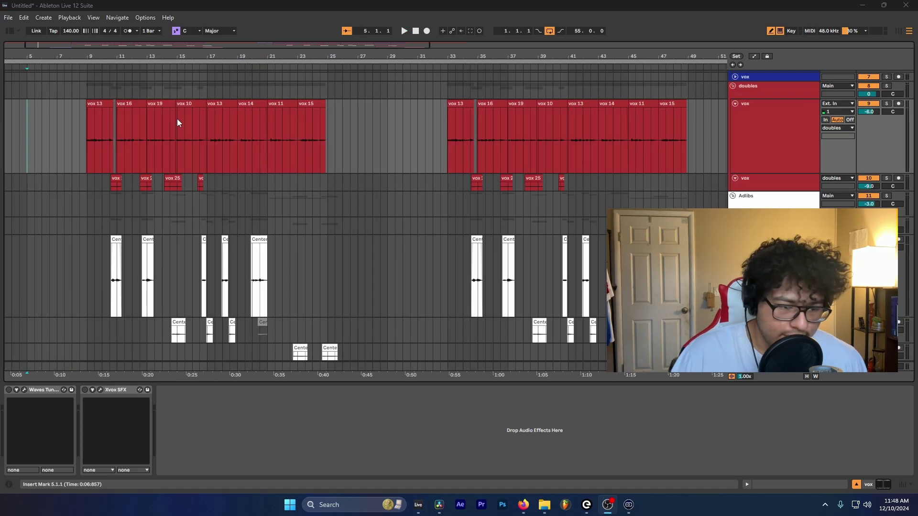
Play the song from bar 5 and compact the arrangement by hiding the device view and optimizing the track heights
{"action": "left_click", "coordinate": [27, 139]}
{"action": "scroll", "coordinate": [24, 137], "scroll_direction": "up", "scroll_amount": 1}
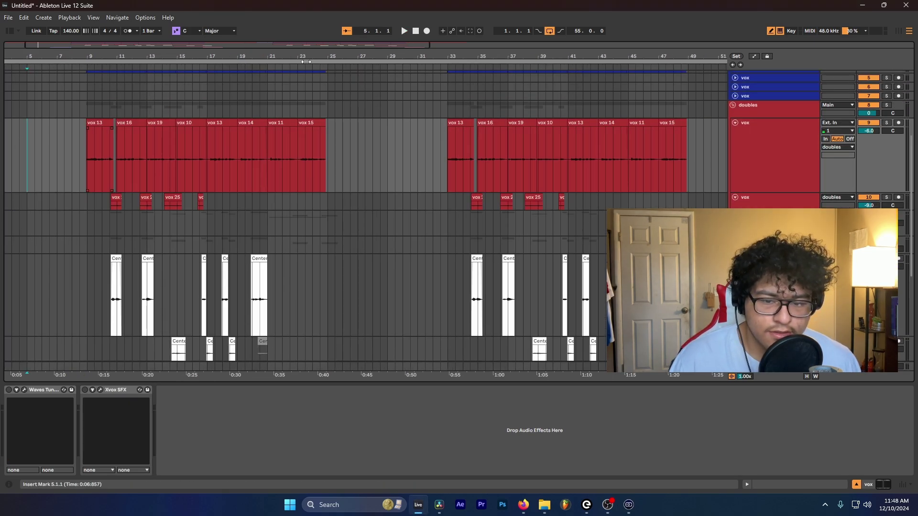
{"action": "key", "text": "space"}
{"action": "scroll", "coordinate": [205, 137], "scroll_direction": "up", "scroll_amount": 2}
{"action": "scroll", "coordinate": [217, 143], "scroll_direction": "up", "scroll_amount": 2}
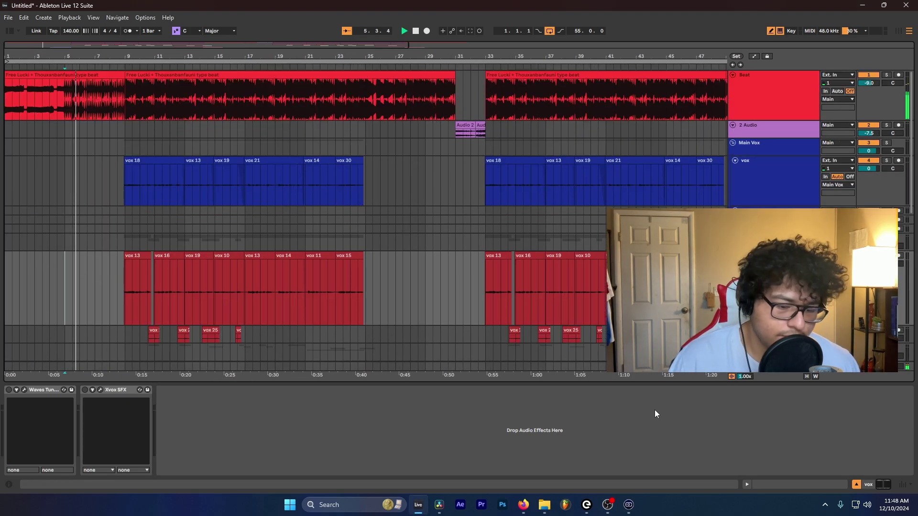
{"action": "left_click", "coordinate": [856, 484]}
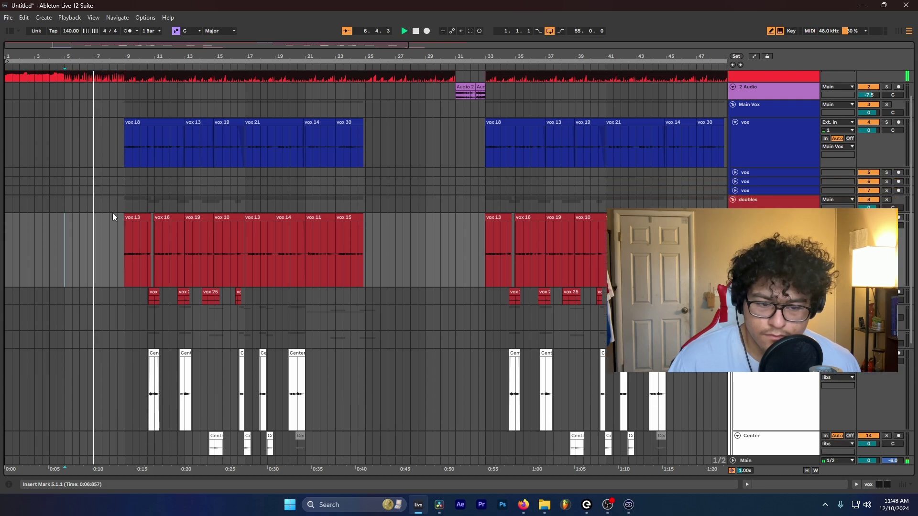
{"action": "left_click", "coordinate": [807, 471]}
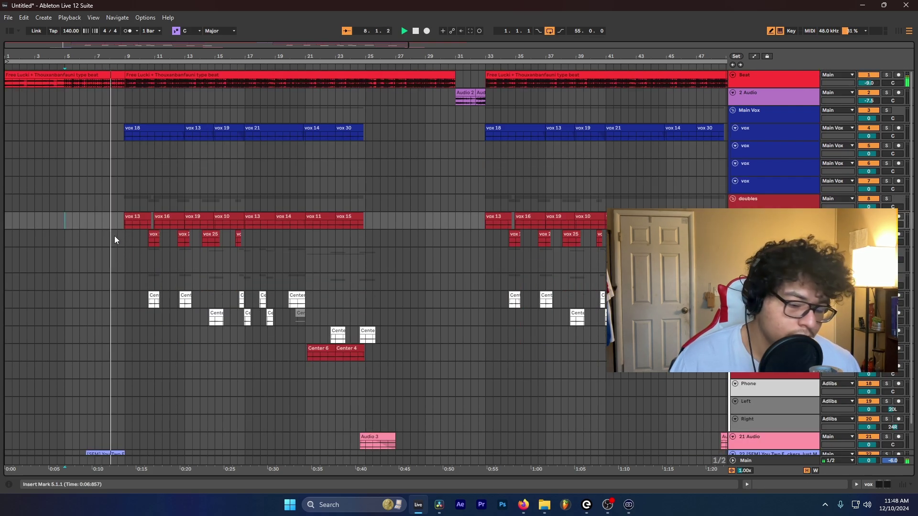
Lower the Beat track's volume to -14.7 dB during playback
{"action": "key", "text": "plus"}
{"action": "key", "text": "plus"}
{"action": "key", "text": "plus"}
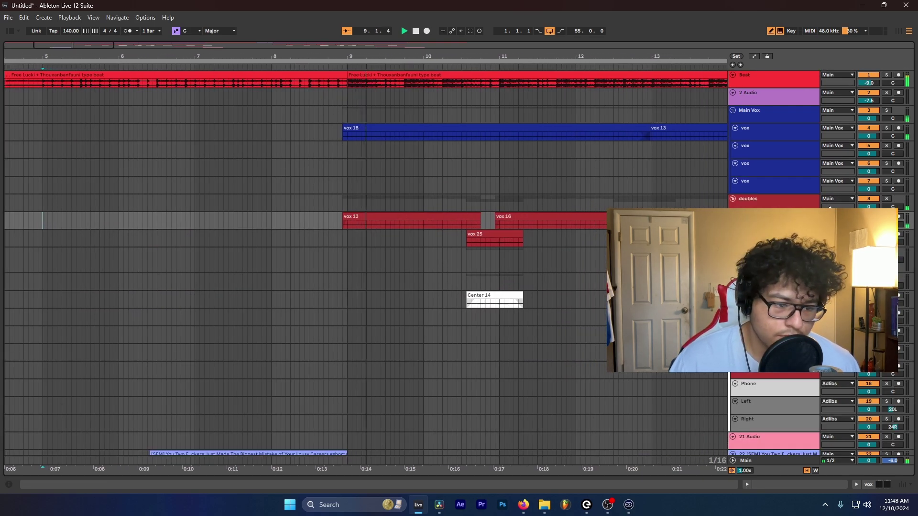
{"action": "left_click_drag", "start_coordinate": [869, 83], "coordinate": [868, 109]}
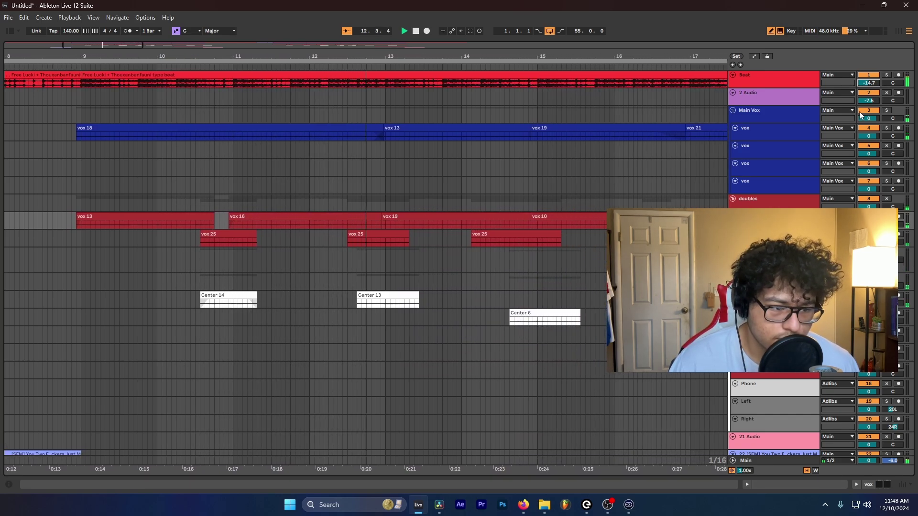
Show the Main Vox group's effects chain and look over the doubles and adlib tracks during playback
{"action": "left_click", "coordinate": [789, 116]}
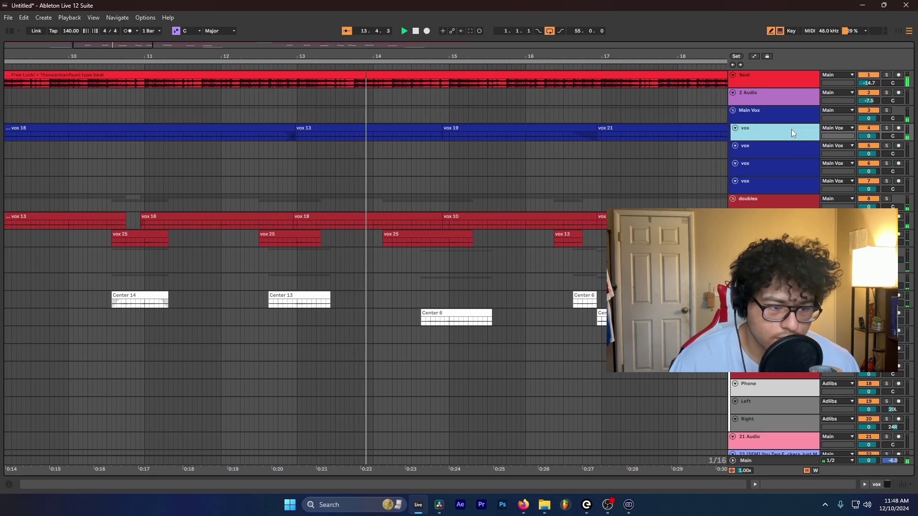
{"action": "double_click", "coordinate": [793, 120]}
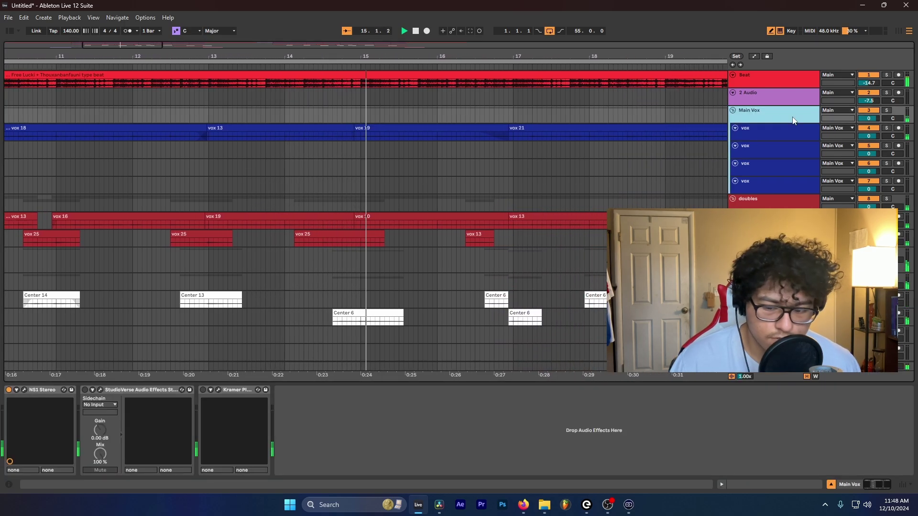
{"action": "scroll", "coordinate": [389, 207], "scroll_direction": "down", "scroll_amount": 2}
{"action": "scroll", "coordinate": [389, 206], "scroll_direction": "down", "scroll_amount": 5}
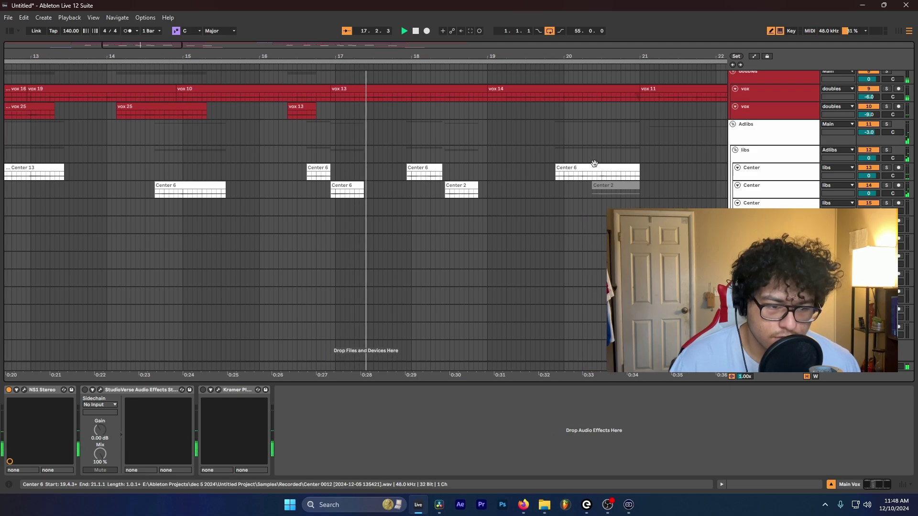
{"action": "scroll", "coordinate": [515, 207], "scroll_direction": "up", "scroll_amount": 7}
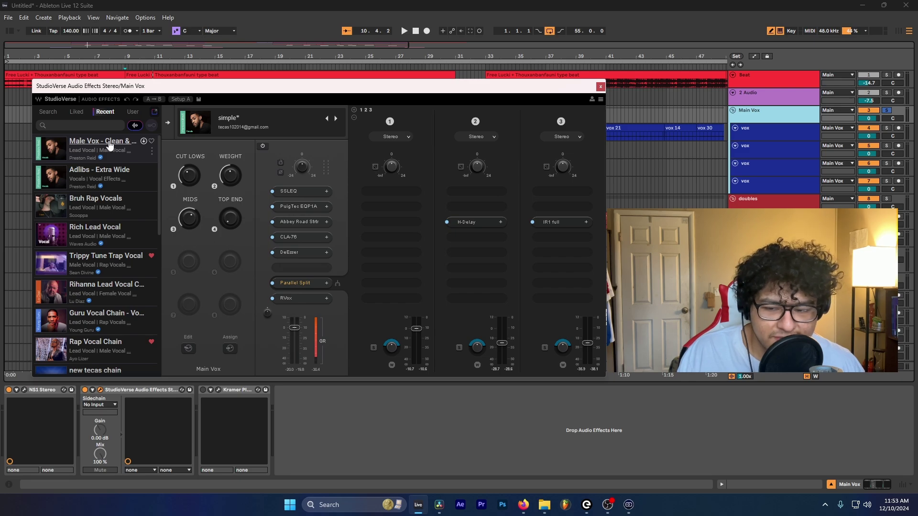
Collapse the StudioVerse preset browser and inspect the PuigTec EQP1A and SSLEQ plugins of the Main Vox chain
{"action": "left_click", "coordinate": [168, 123]}
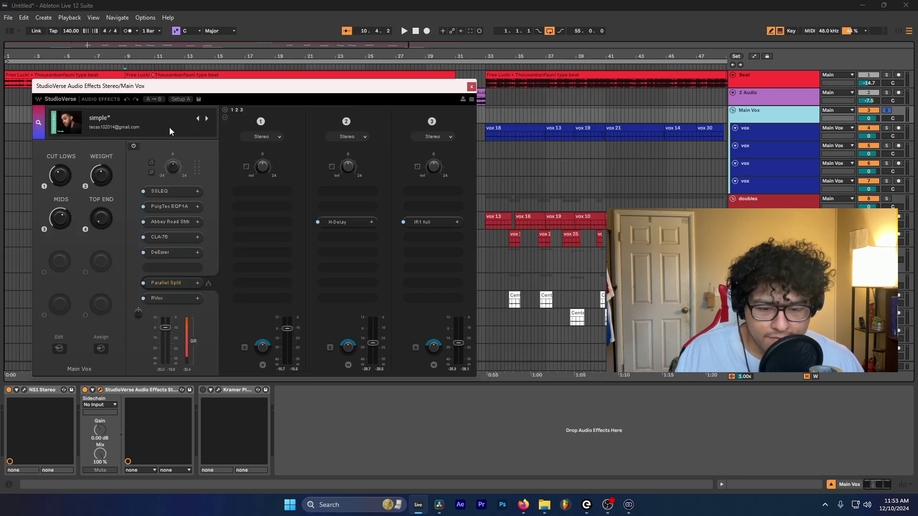
{"action": "left_click", "coordinate": [171, 205]}
{"action": "left_click", "coordinate": [416, 189]}
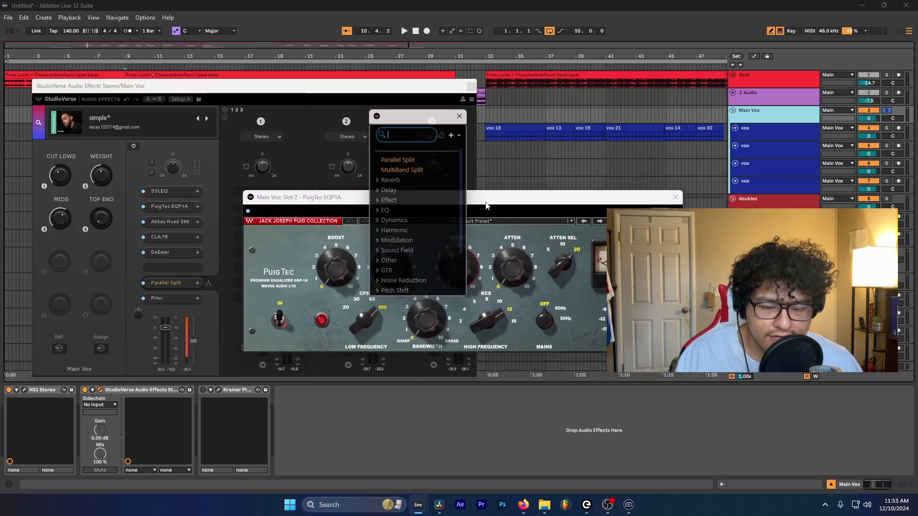
{"action": "left_click", "coordinate": [157, 187]}
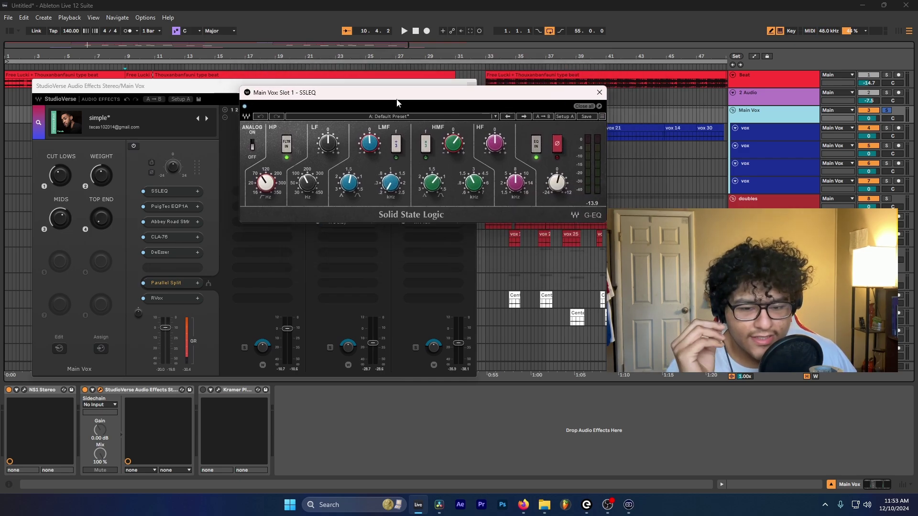
{"action": "left_click", "coordinate": [239, 173]}
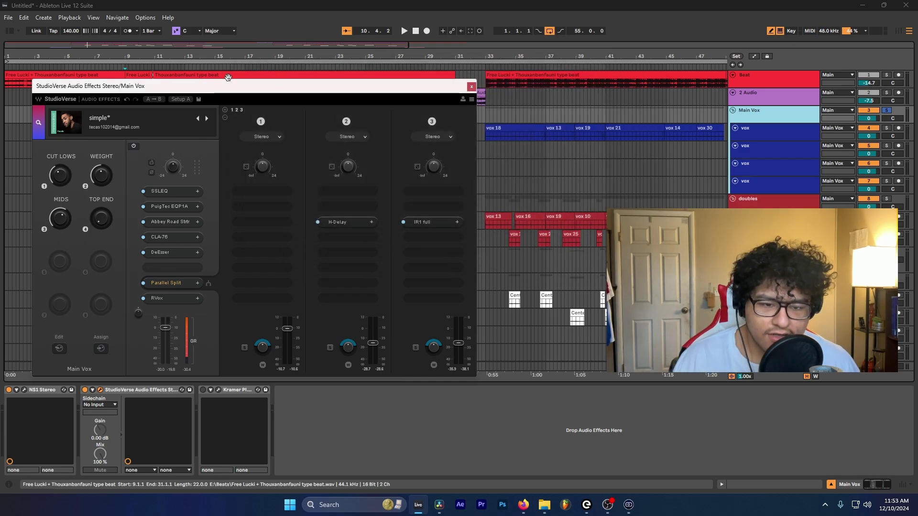
Move the StudioVerse window clear of the tracks and audition the soloed Main Vox from bar 9 in short playbacks
{"action": "left_click_drag", "start_coordinate": [254, 87], "coordinate": [369, 161]}
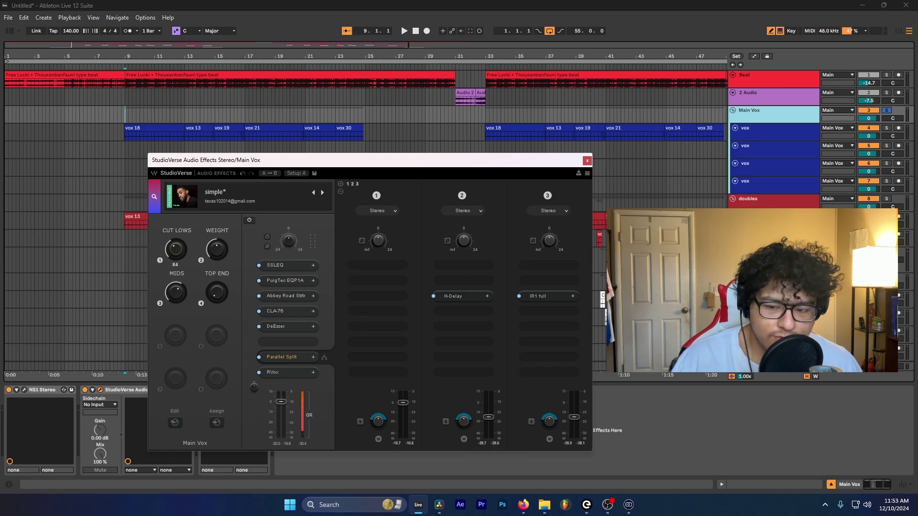
{"action": "key", "text": "space"}
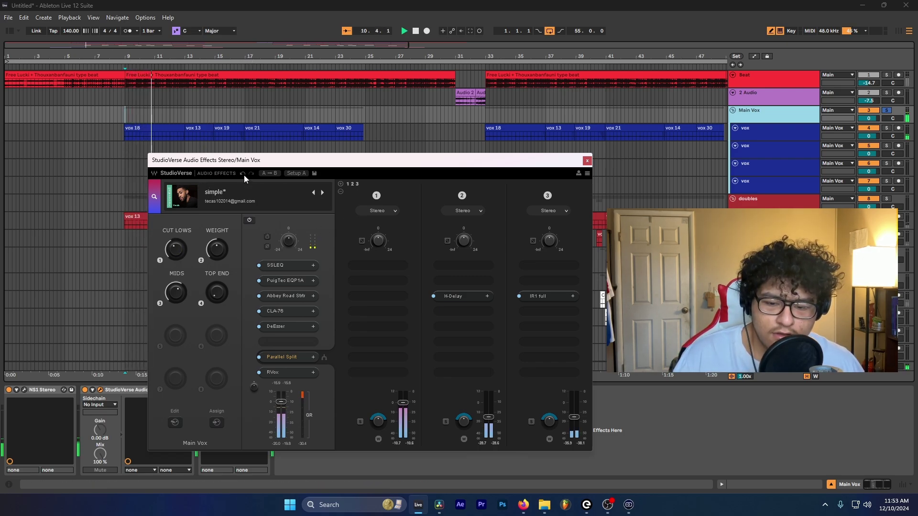
{"action": "key", "text": "space"}
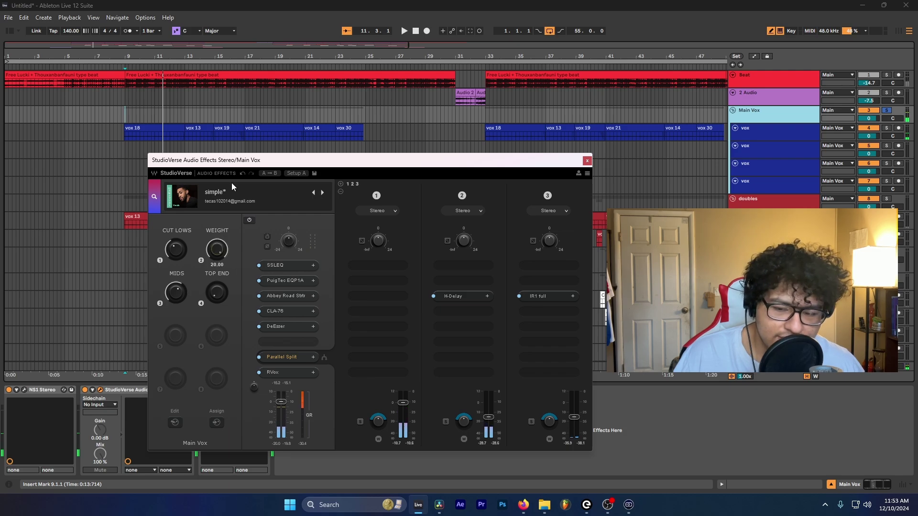
{"action": "key", "text": "space"}
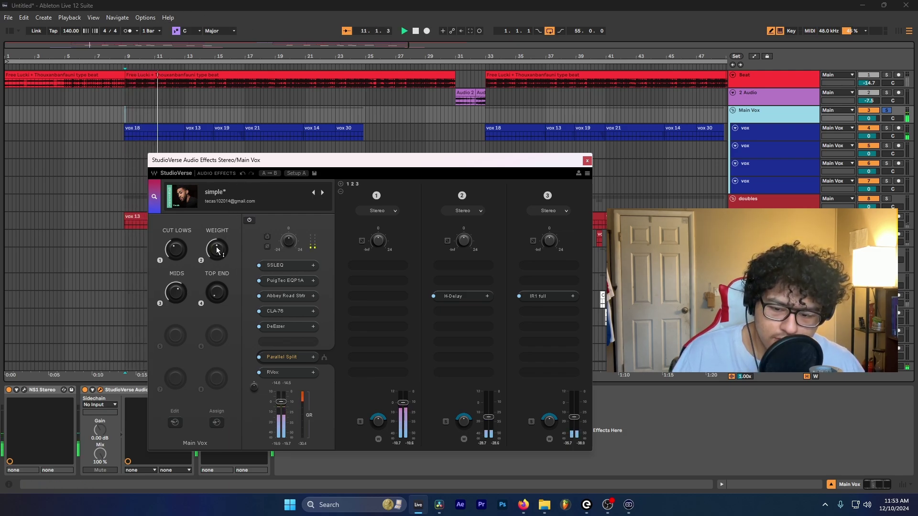
{"action": "key", "text": "space"}
{"action": "key", "text": "space"}
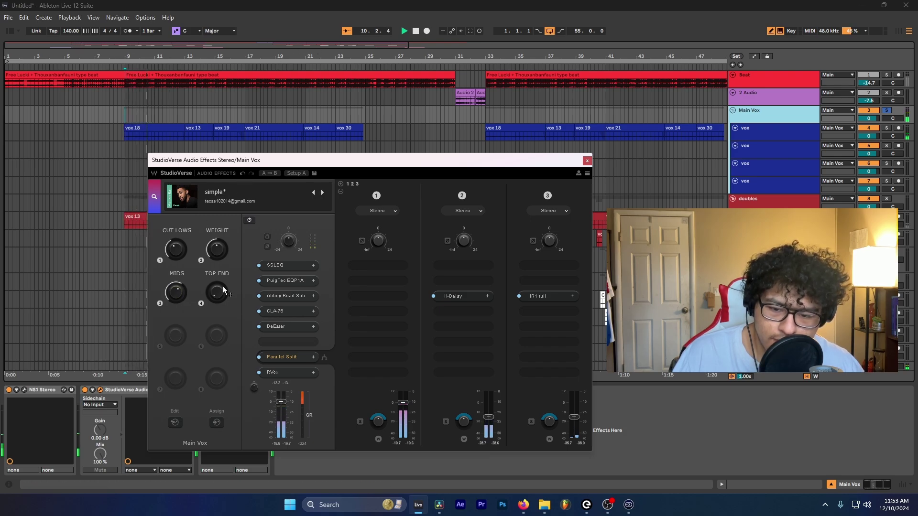
{"action": "key", "text": "space"}
{"action": "key", "text": "space"}
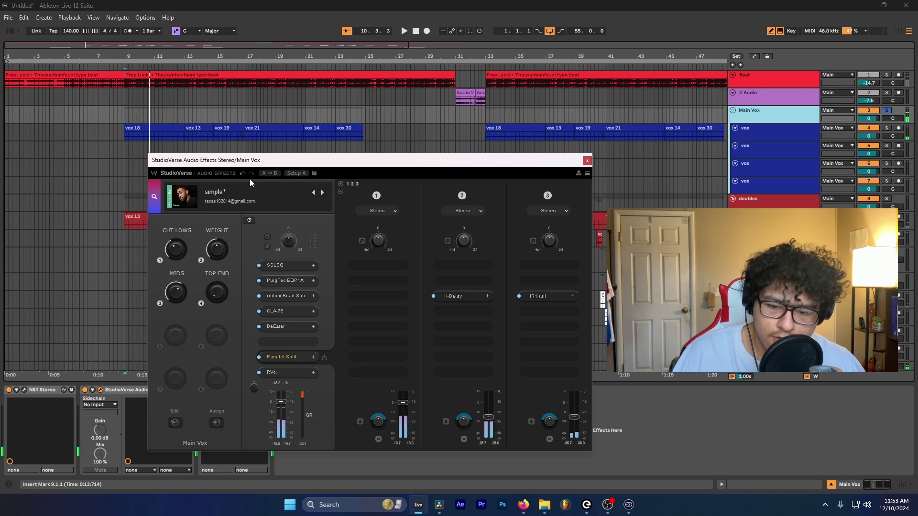
Examine the high-frequency Boost control assigned to Macro 4 in the PuigTec EQP1A and close the plugin window
{"action": "left_click_drag", "start_coordinate": [286, 165], "coordinate": [285, 97]}
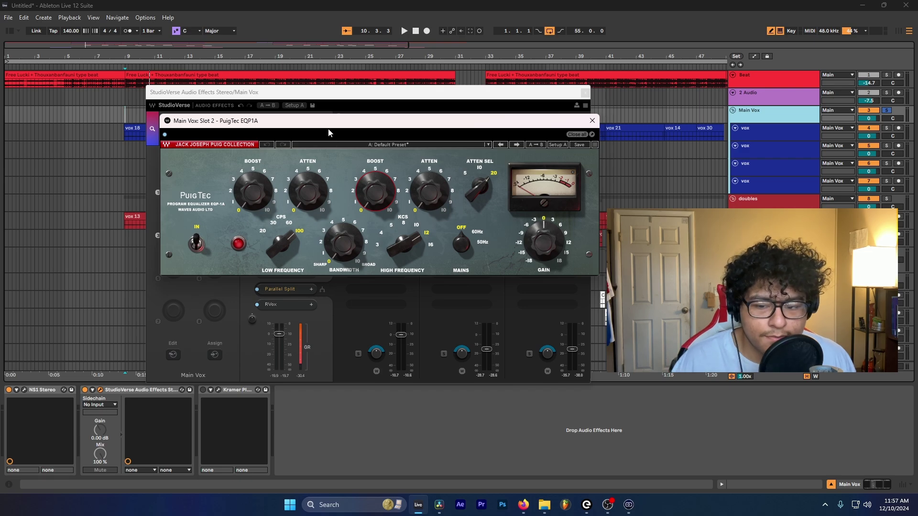
{"action": "left_click_drag", "start_coordinate": [396, 124], "coordinate": [422, 150]}
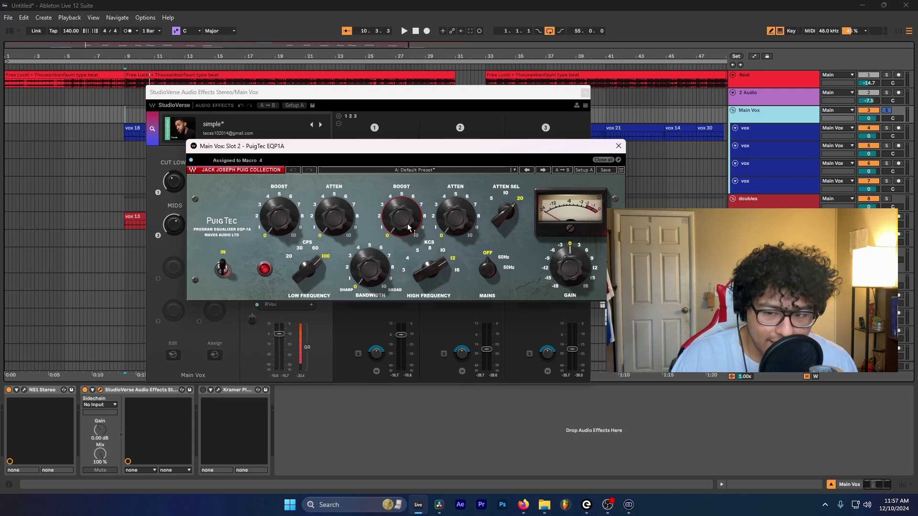
{"action": "left_click_drag", "start_coordinate": [454, 152], "coordinate": [599, 176]}
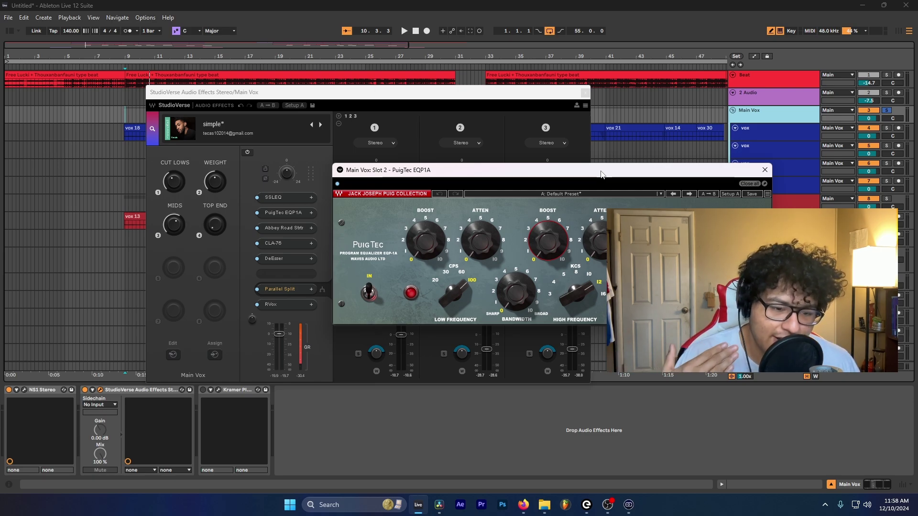
{"action": "left_click_drag", "start_coordinate": [561, 175], "coordinate": [492, 152]}
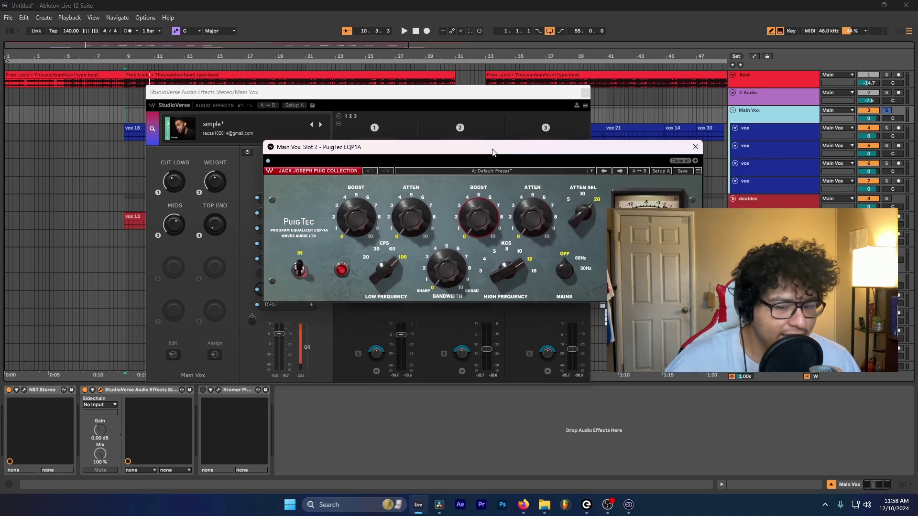
{"action": "left_click", "coordinate": [484, 217]}
{"action": "mouse_move", "coordinate": [483, 213]}
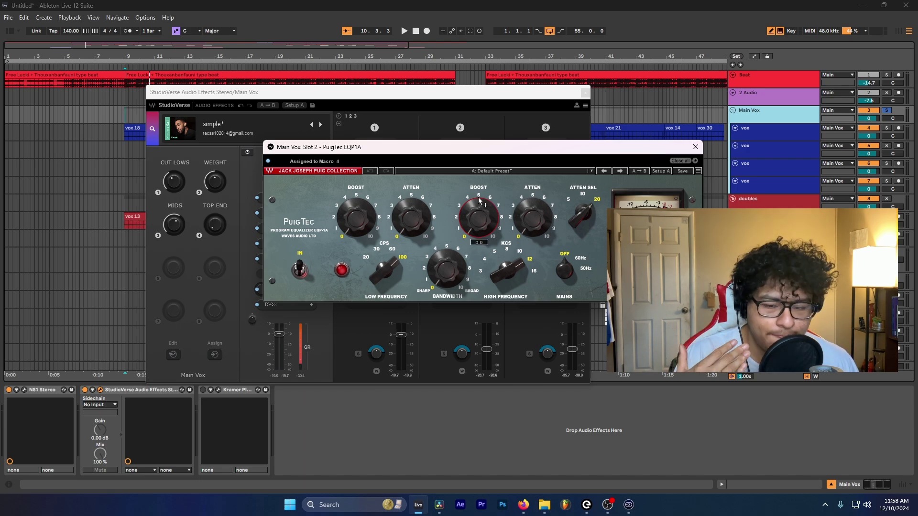
{"action": "left_click", "coordinate": [696, 147]}
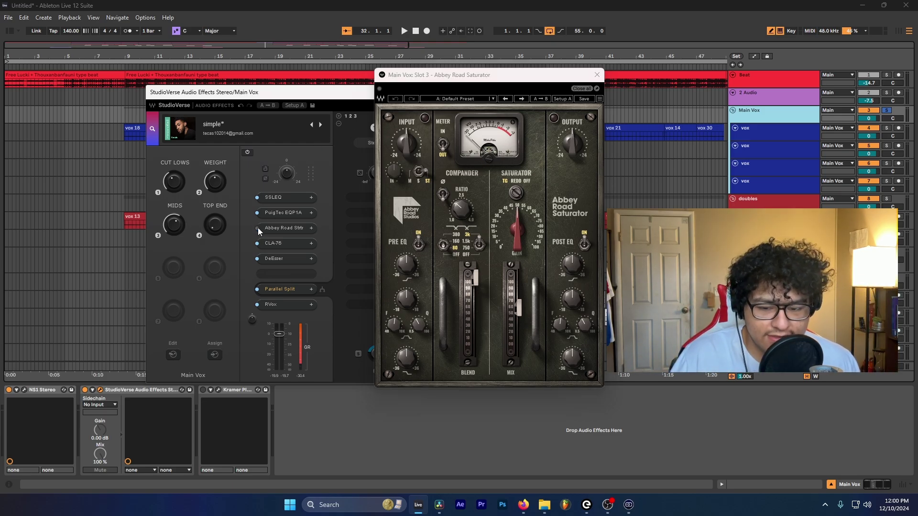
Audition the Main Vox from bar 9 with the Abbey Road Saturator bypassed and enabled, and examine its Mix fader
{"action": "left_click", "coordinate": [125, 133]}
{"action": "key", "text": "space"}
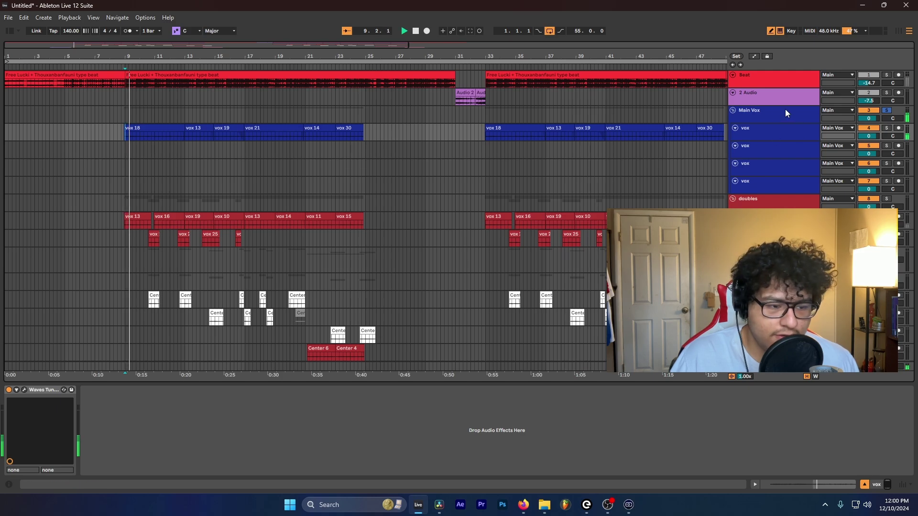
{"action": "left_click", "coordinate": [784, 110]}
{"action": "key", "text": "space"}
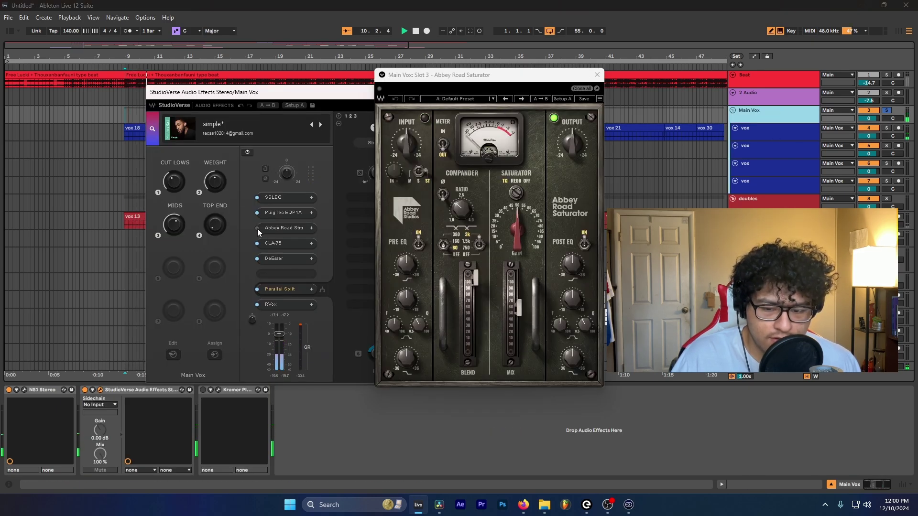
{"action": "key", "text": "space"}
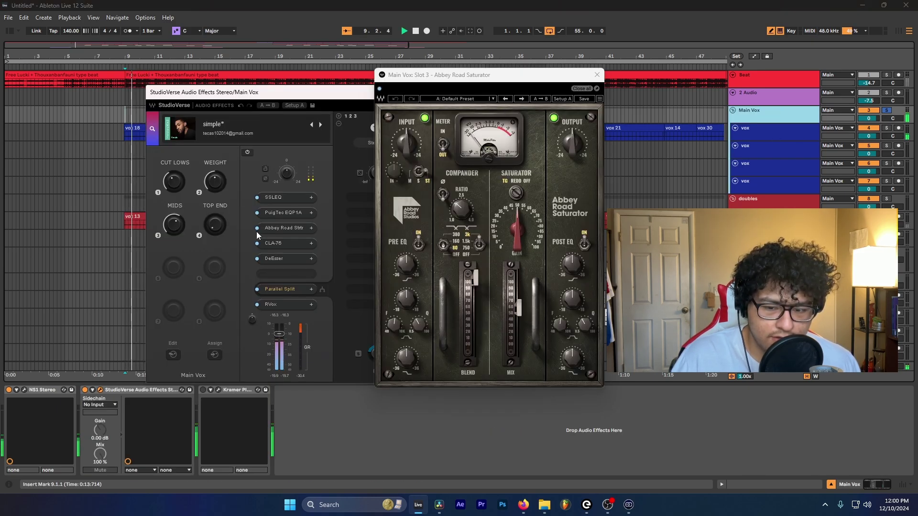
{"action": "key", "text": "space"}
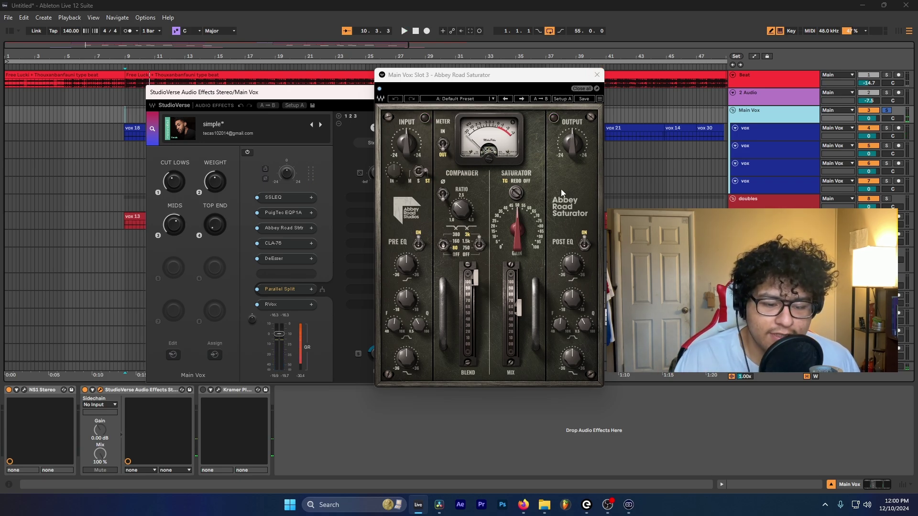
{"action": "left_click", "coordinate": [521, 307]}
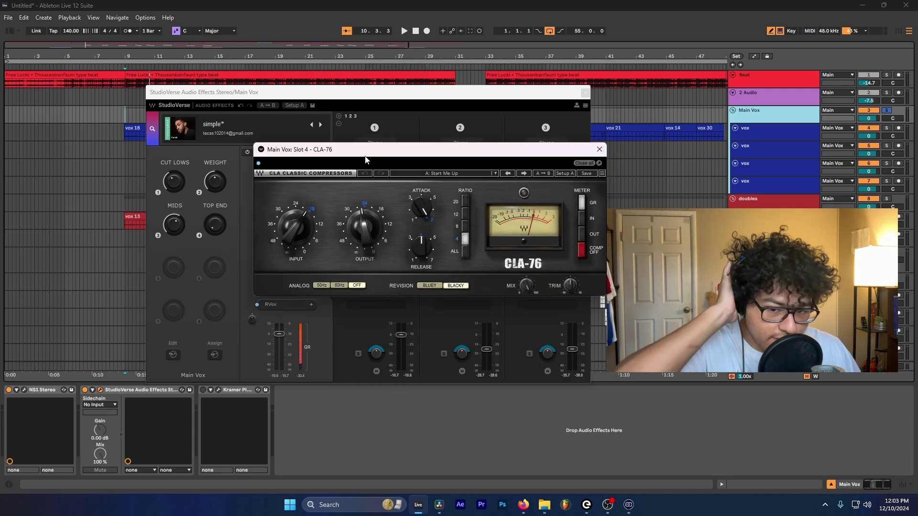
Examine the CLA-76's input, output, attack and release controls and the DeEsser's threshold in the Main Vox chain, closing both plugin windows
{"action": "left_click_drag", "start_coordinate": [359, 155], "coordinate": [398, 157]}
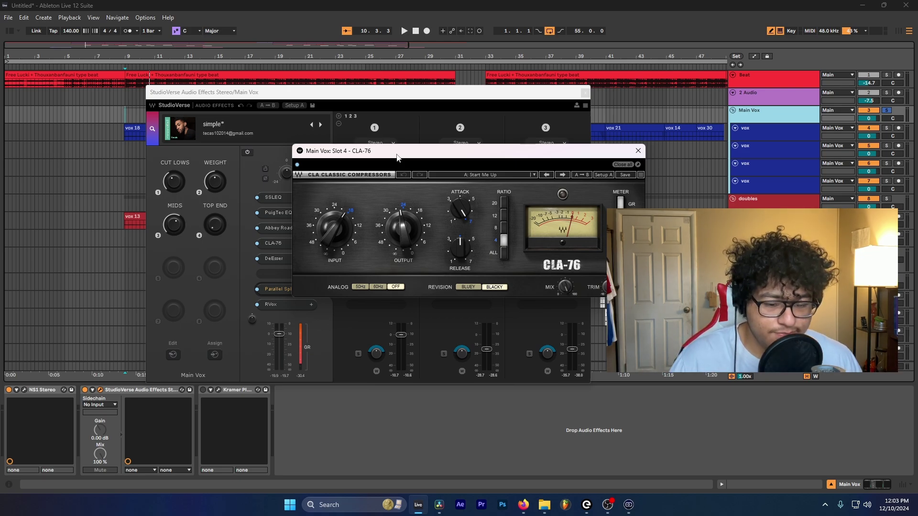
{"action": "mouse_move", "coordinate": [344, 228]}
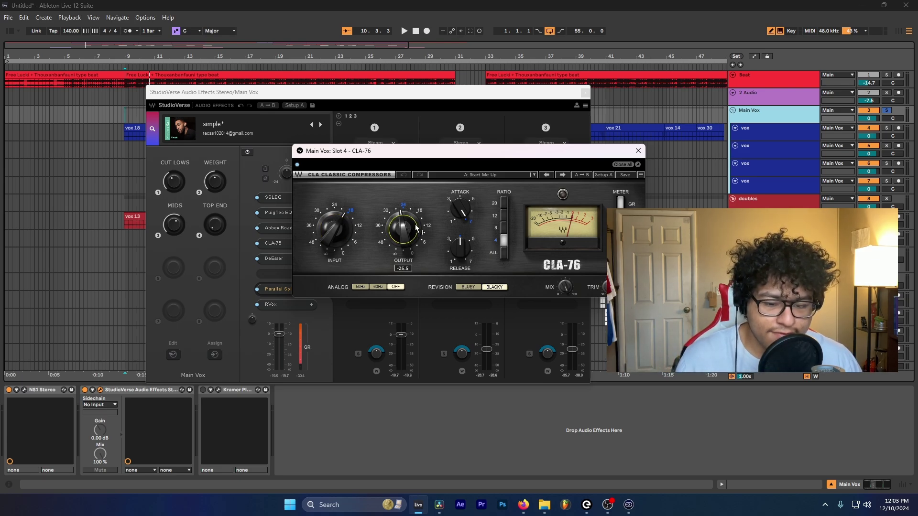
{"action": "mouse_move", "coordinate": [462, 215]}
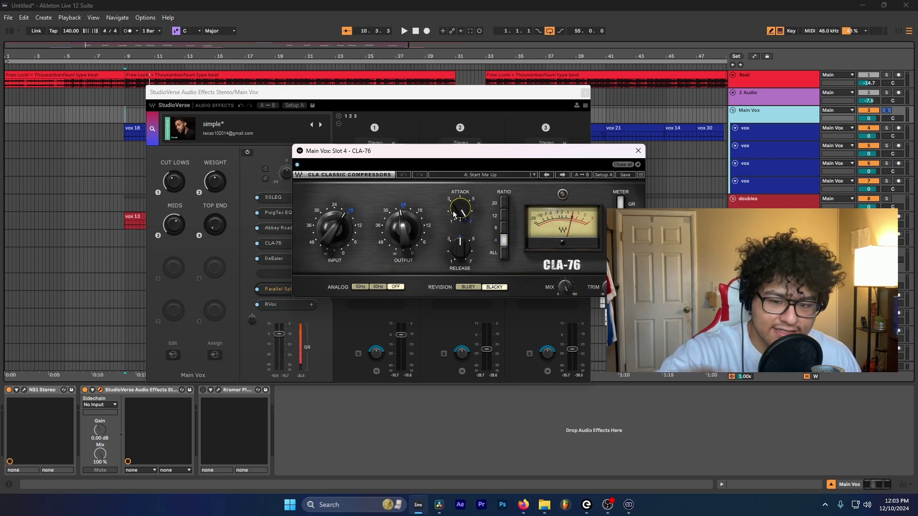
{"action": "left_click_drag", "start_coordinate": [467, 201], "coordinate": [460, 247]}
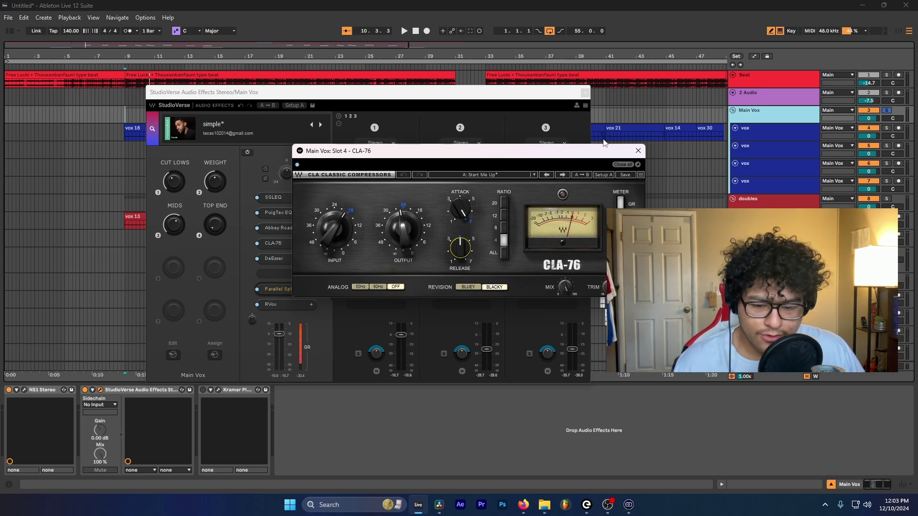
{"action": "left_click_drag", "start_coordinate": [539, 150], "coordinate": [549, 106]}
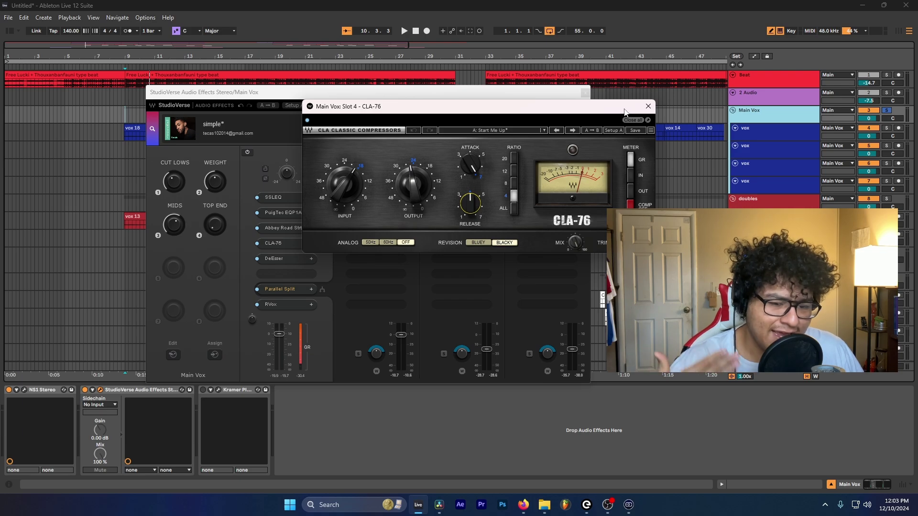
{"action": "left_click", "coordinate": [648, 106]}
{"action": "left_click", "coordinate": [416, 156]}
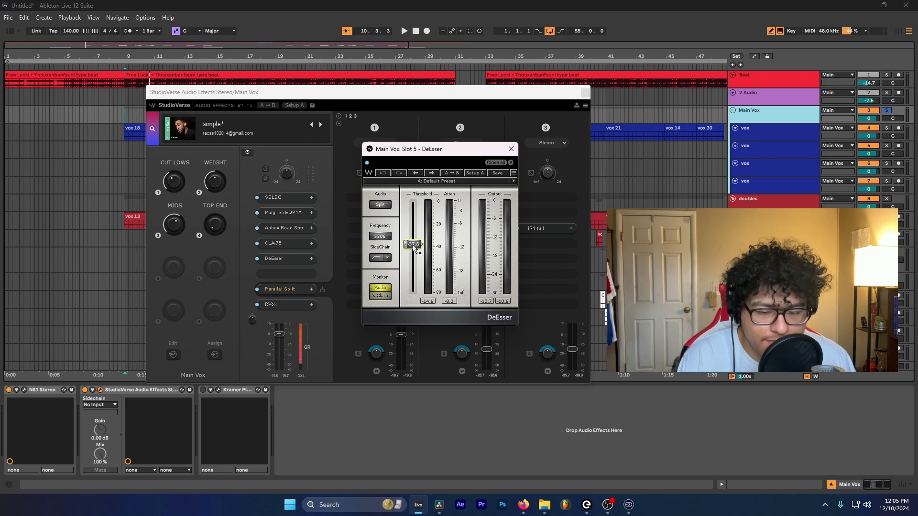
{"action": "left_click", "coordinate": [511, 148]}
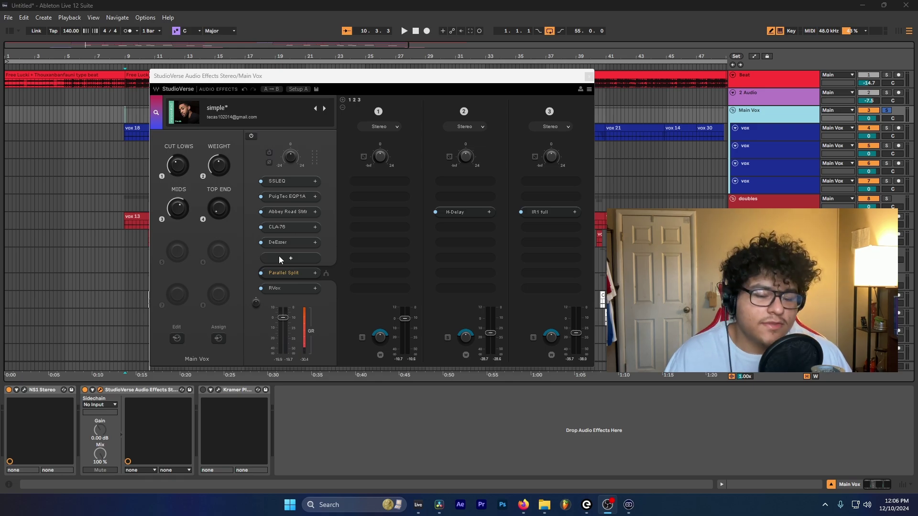
{"action": "left_click", "coordinate": [279, 256]}
{"action": "left_click", "coordinate": [283, 258]}
{"action": "left_click", "coordinate": [283, 259]}
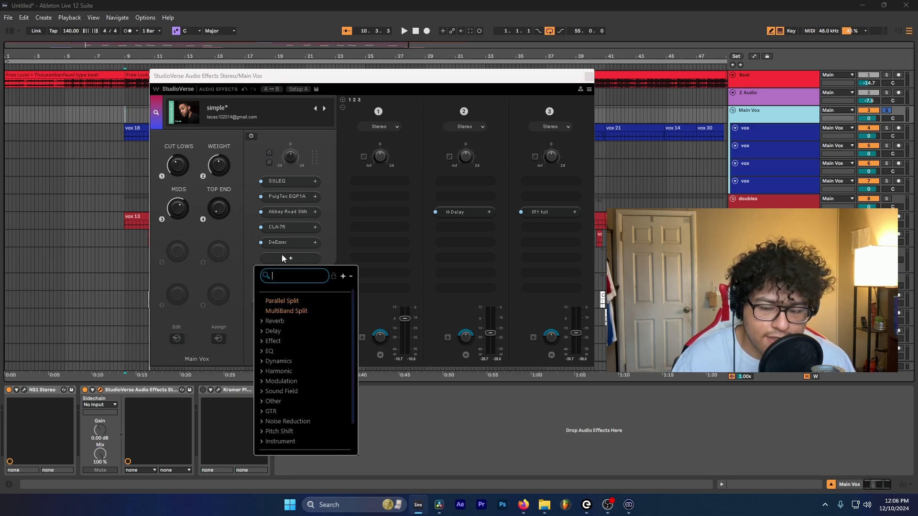
{"action": "left_click", "coordinate": [289, 295]}
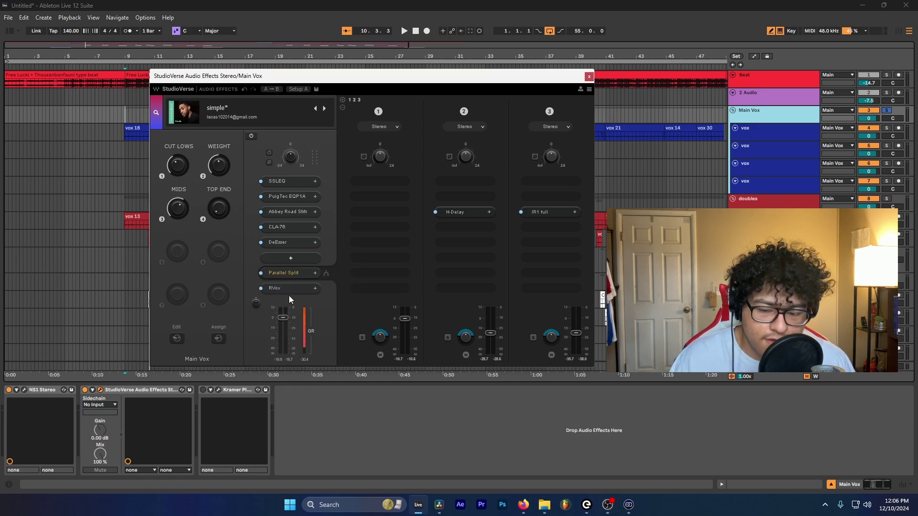
Inspect the H-Delay and IR1 reverb plugins in the Main Vox's parallel branches and close their windows
{"action": "left_click", "coordinate": [244, 90]}
{"action": "left_click_drag", "start_coordinate": [375, 81], "coordinate": [341, 67]}
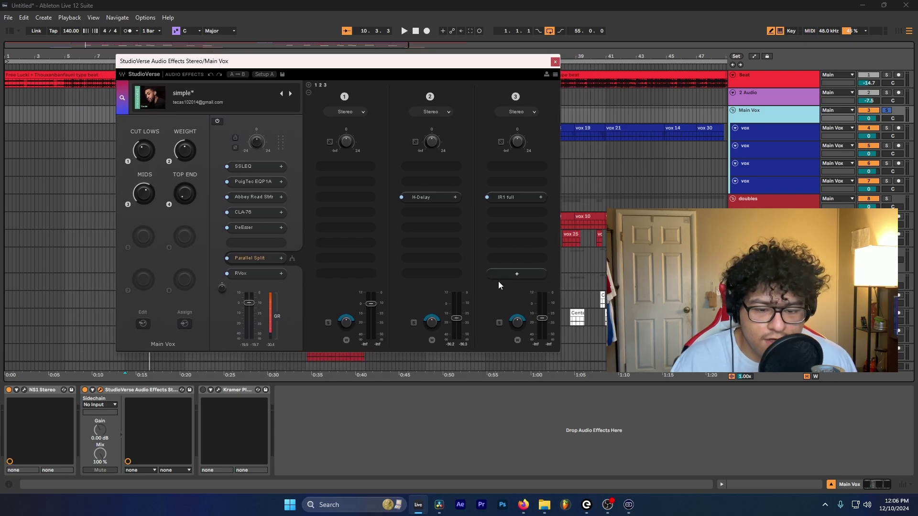
{"action": "left_click", "coordinate": [434, 197]}
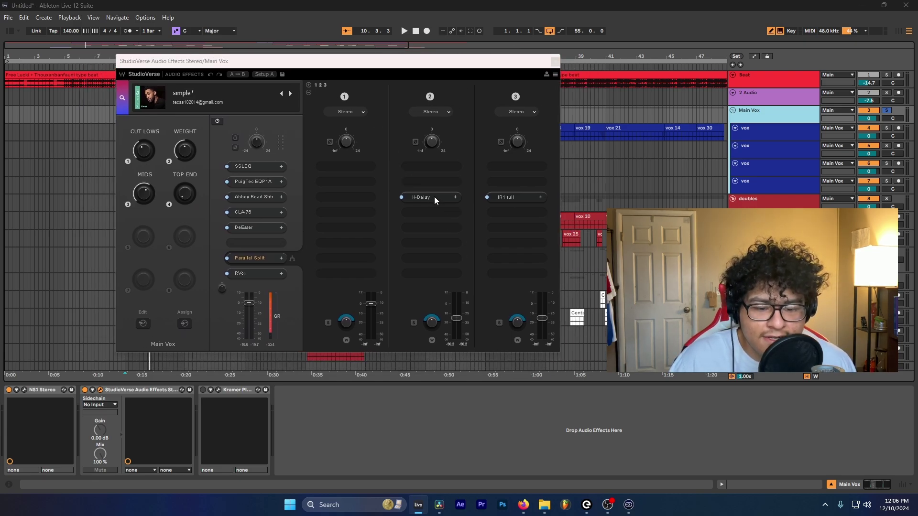
{"action": "left_click_drag", "start_coordinate": [451, 200], "coordinate": [397, 145]}
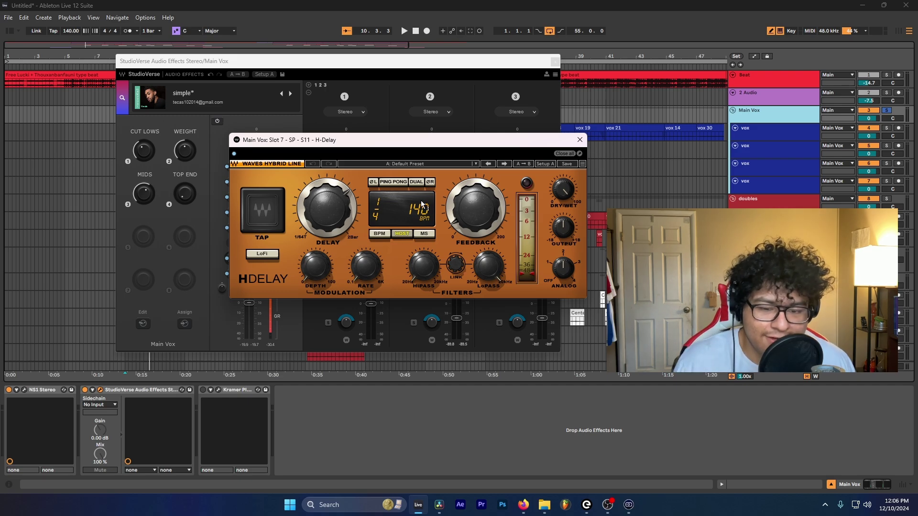
{"action": "left_click", "coordinate": [580, 140]}
{"action": "left_click", "coordinate": [514, 199]}
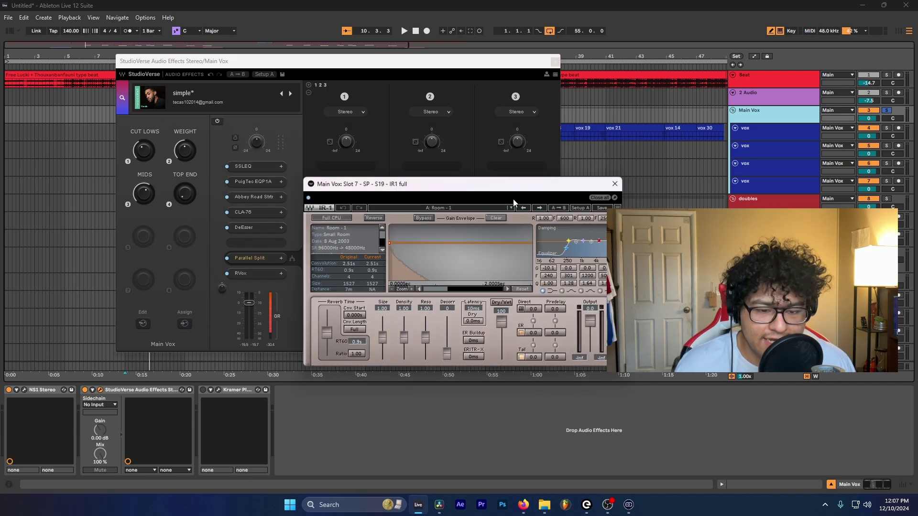
{"action": "left_click_drag", "start_coordinate": [489, 181], "coordinate": [447, 136]}
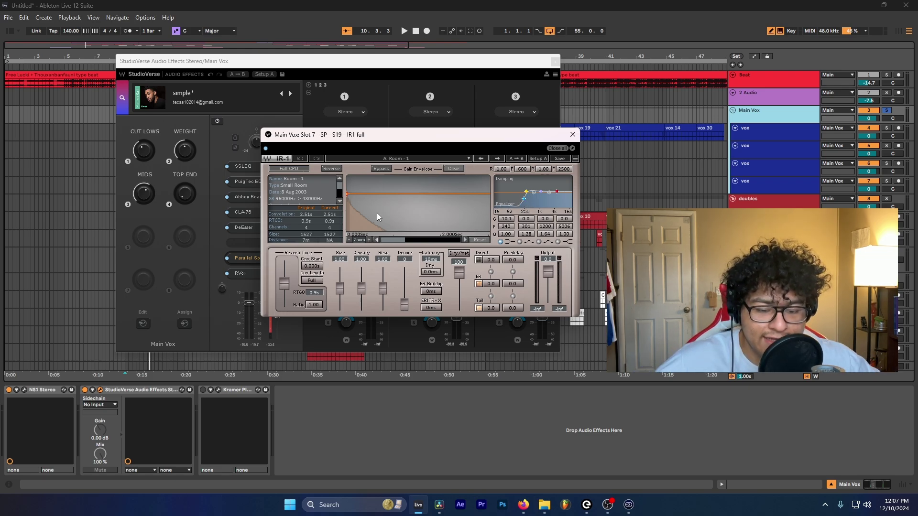
{"action": "left_click", "coordinate": [572, 134]}
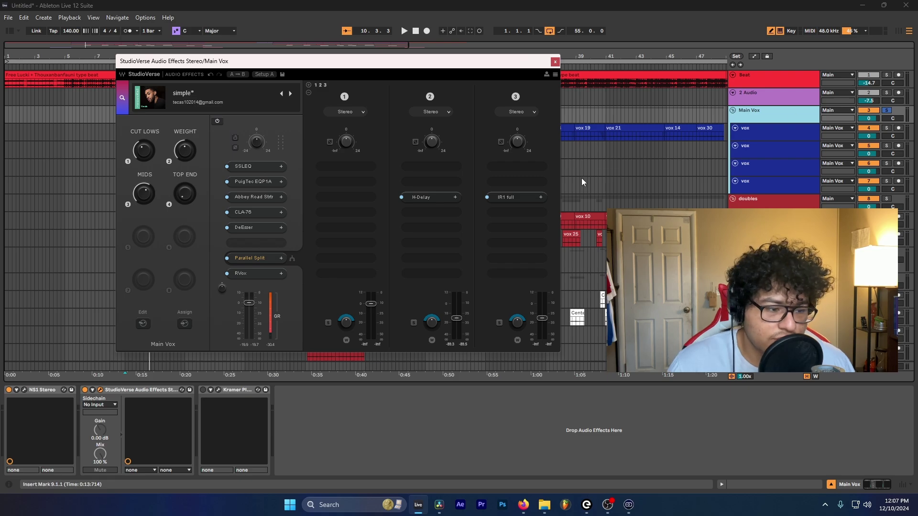
Audition the Main Vox from bar 9 with the Parallel Split enabled and bypassed, keeping the StudioVerse window clear of the tracks
{"action": "key", "text": "space"}
{"action": "left_click_drag", "start_coordinate": [230, 61], "coordinate": [266, 168]}
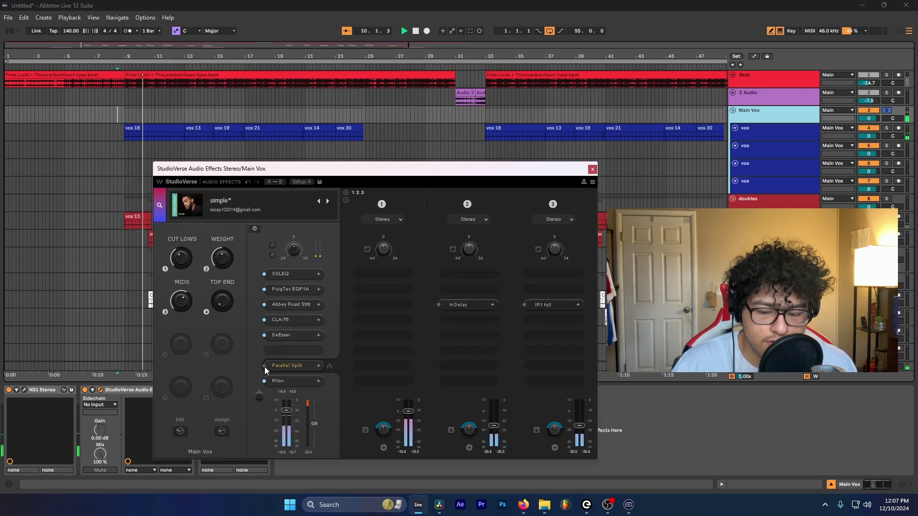
{"action": "left_click_drag", "start_coordinate": [368, 165], "coordinate": [366, 108]}
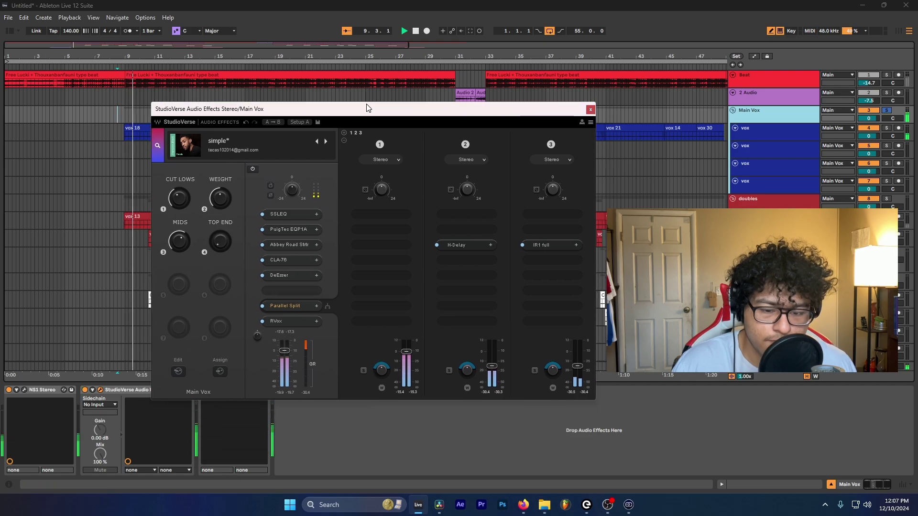
{"action": "key", "text": "space"}
{"action": "left_click", "coordinate": [263, 309]}
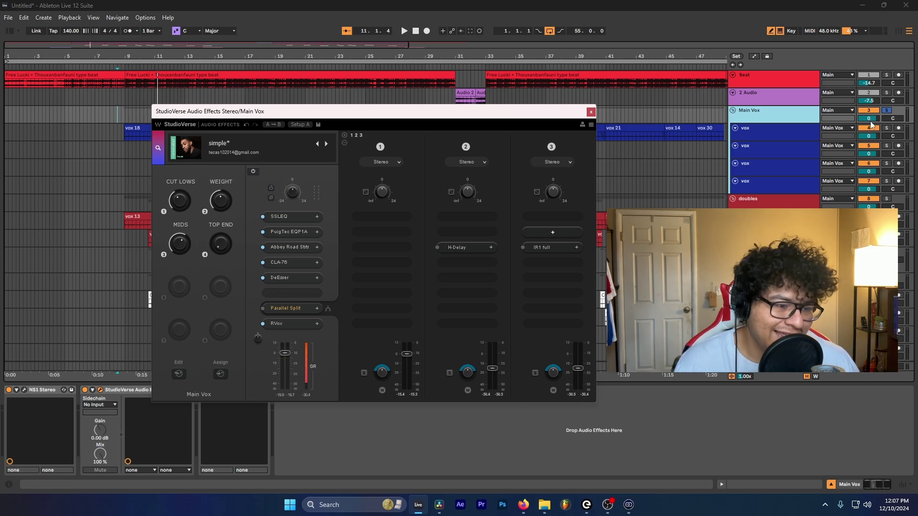
{"action": "left_click", "coordinate": [886, 111]}
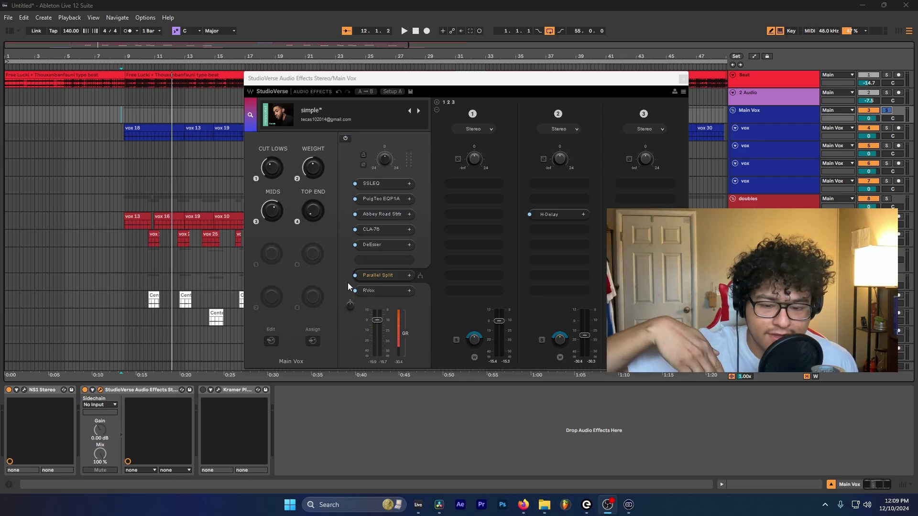
Audition the Main Vox from bar 9 with RVox bypassed and enabled, examine its Comp and Gain controls, and close the plugin
{"action": "left_click", "coordinate": [364, 290]}
{"action": "left_click", "coordinate": [756, 123]}
{"action": "key", "text": "space"}
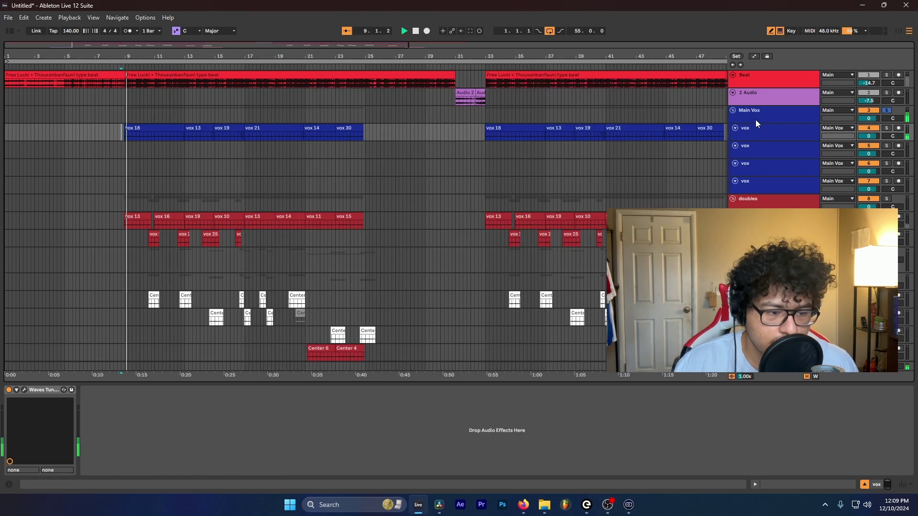
{"action": "left_click", "coordinate": [755, 120]}
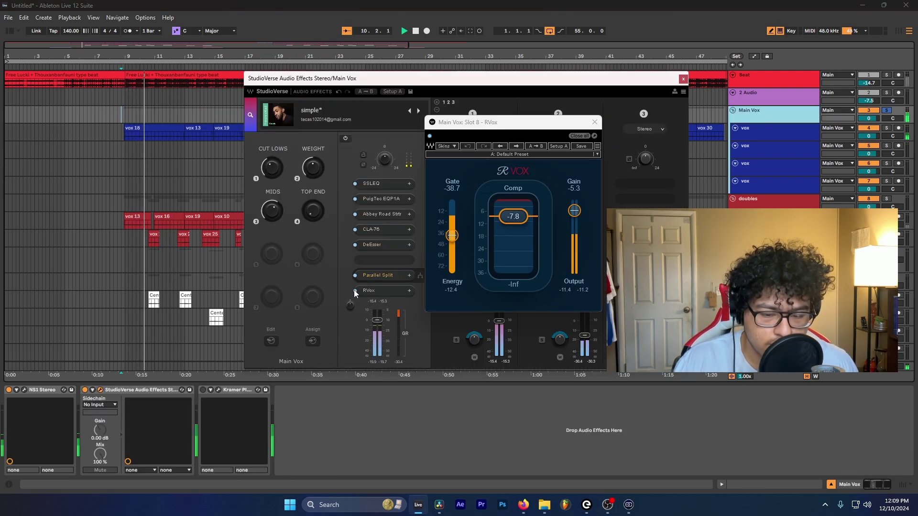
{"action": "key", "text": "space"}
{"action": "key", "text": "space"}
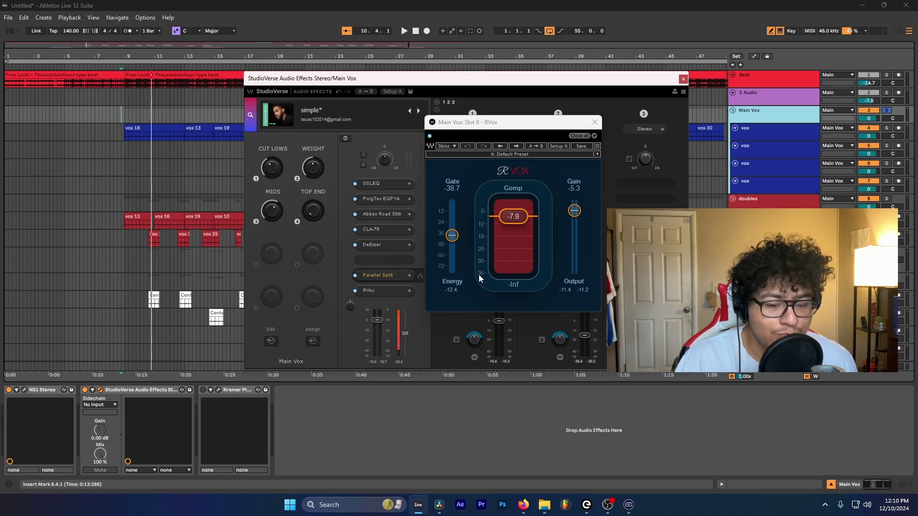
{"action": "left_click", "coordinate": [514, 218]}
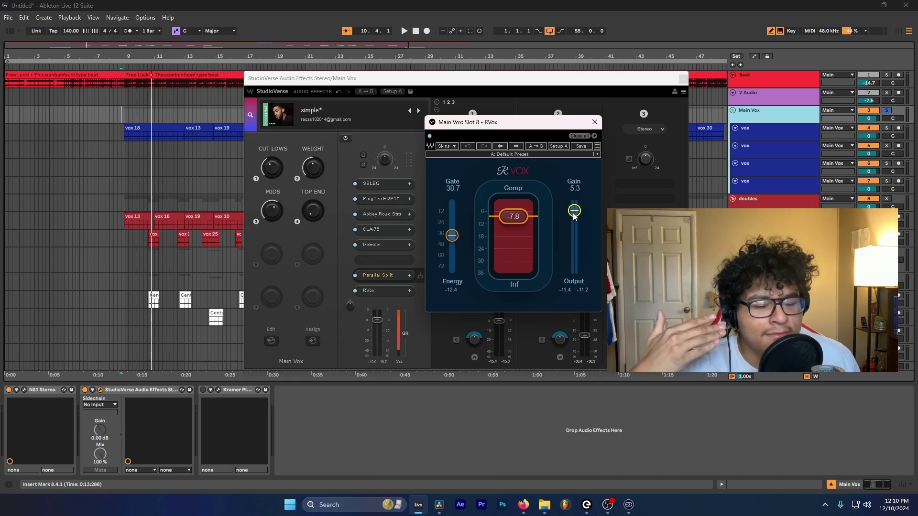
{"action": "left_click", "coordinate": [593, 123]}
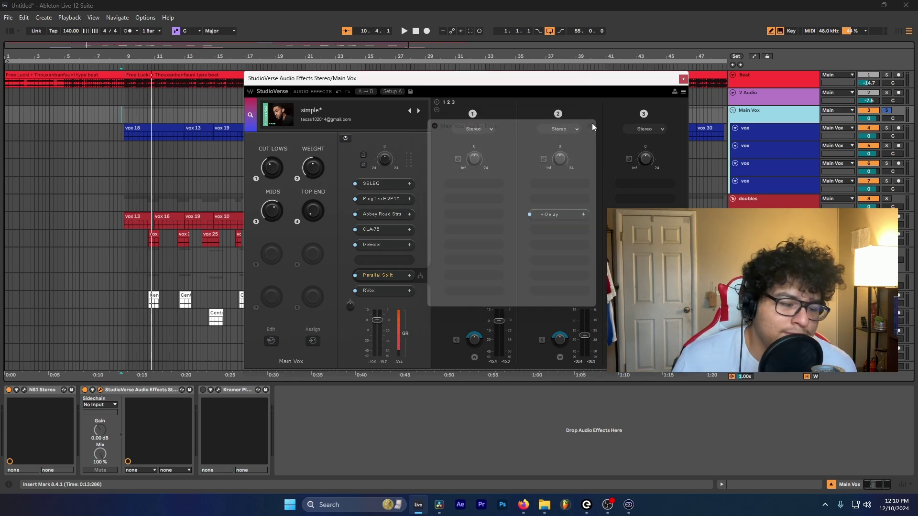
Inspect the CLA-76 and the IR1 reverb's preset choices in the doubles group's StudioVerse chain, and hide the plugin windows
{"action": "left_click", "coordinate": [736, 199]}
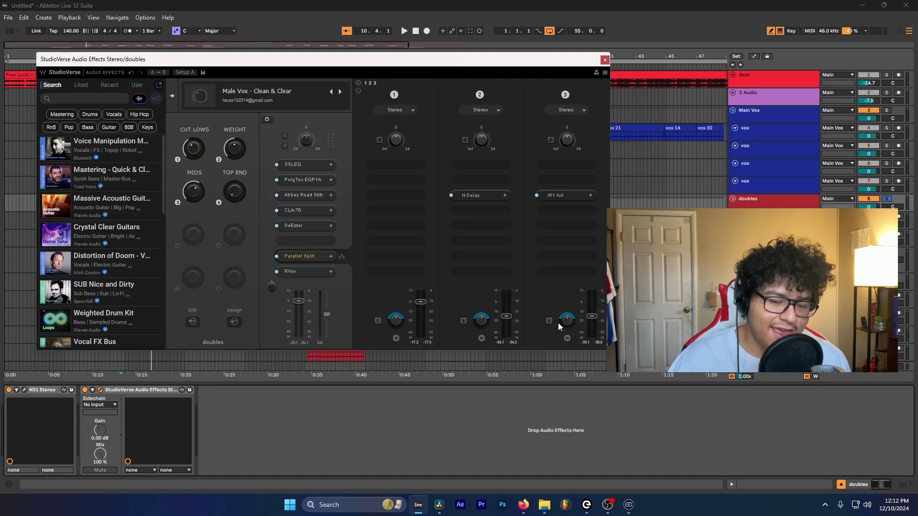
{"action": "left_click", "coordinate": [302, 211]}
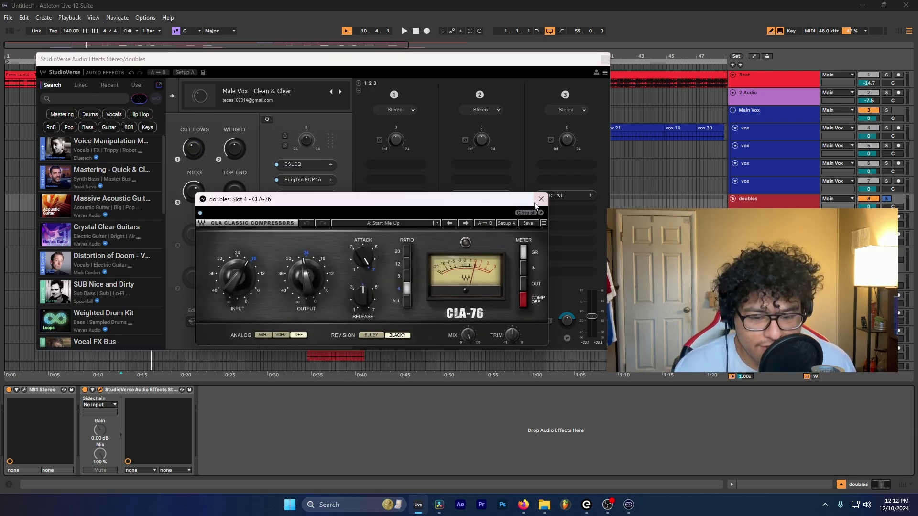
{"action": "left_click", "coordinate": [541, 199]}
{"action": "left_click", "coordinate": [557, 195]}
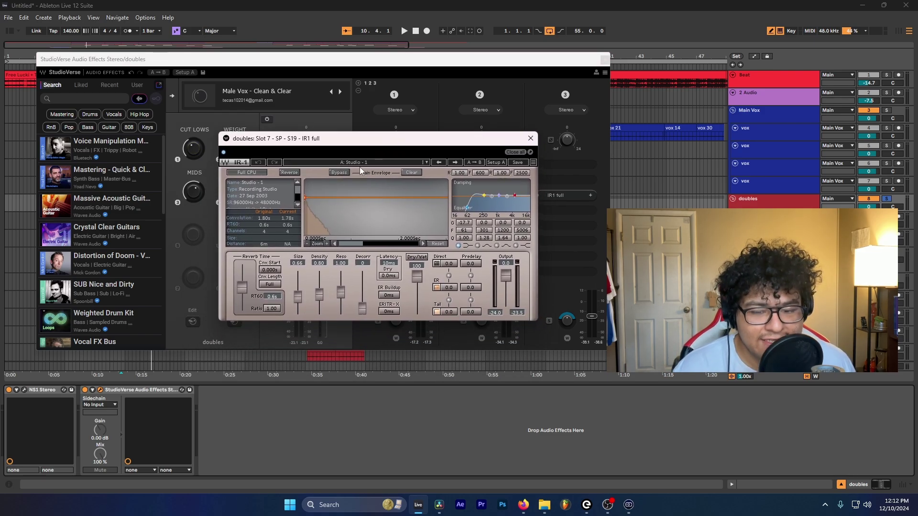
{"action": "left_click", "coordinate": [351, 71]}
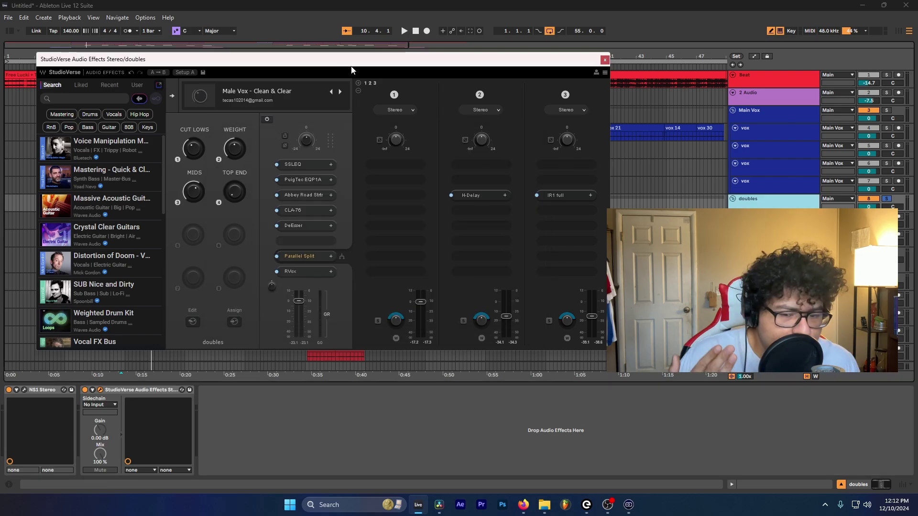
{"action": "left_click", "coordinate": [571, 197]}
{"action": "left_click", "coordinate": [422, 177]}
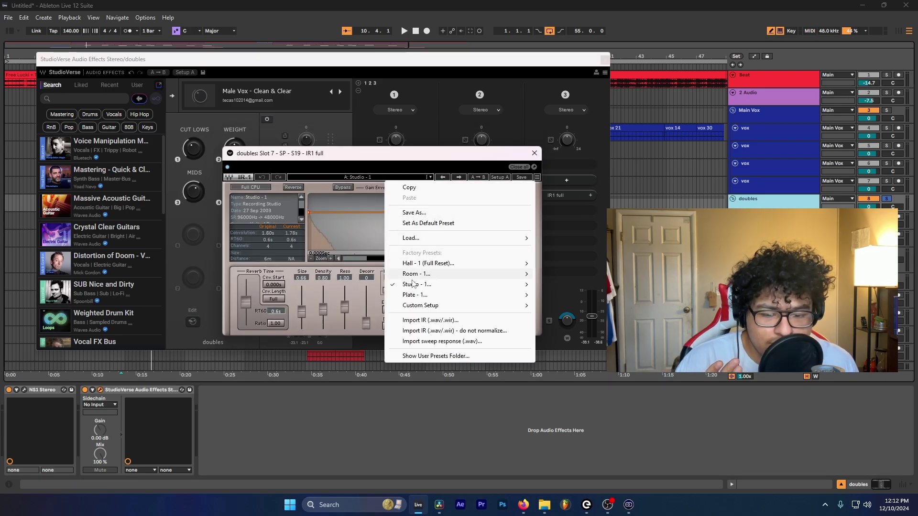
{"action": "key", "text": "ctrl+alt+p"}
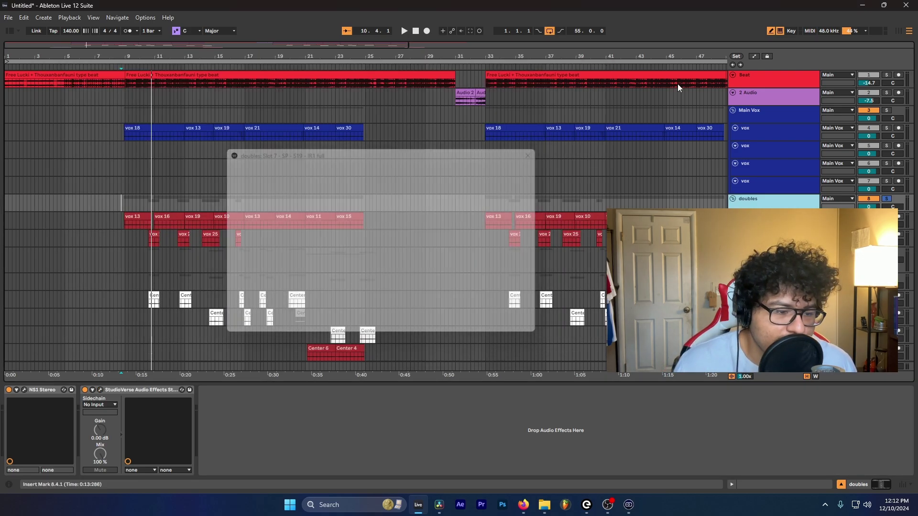
Inspect the Xvox SFX plugin on the first vox track of the doubles group and close its window
{"action": "key", "text": "Down"}
{"action": "scroll", "coordinate": [688, 91], "scroll_direction": "down", "scroll_amount": 2}
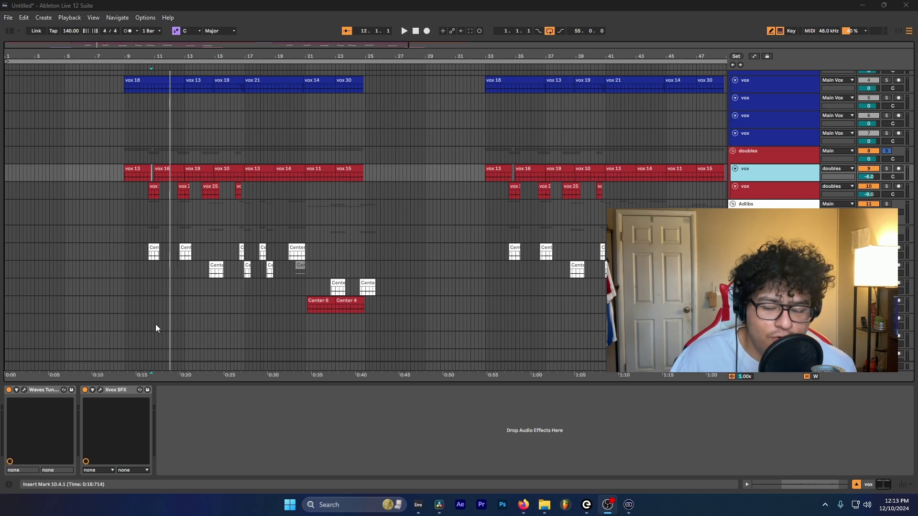
{"action": "left_click", "coordinate": [100, 389]}
{"action": "left_click_drag", "start_coordinate": [135, 77], "coordinate": [382, 77]}
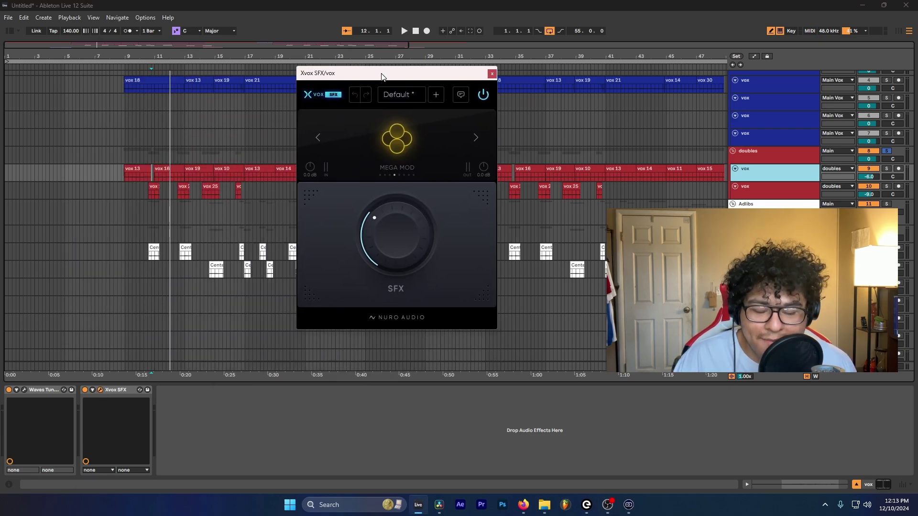
{"action": "left_click", "coordinate": [492, 73]}
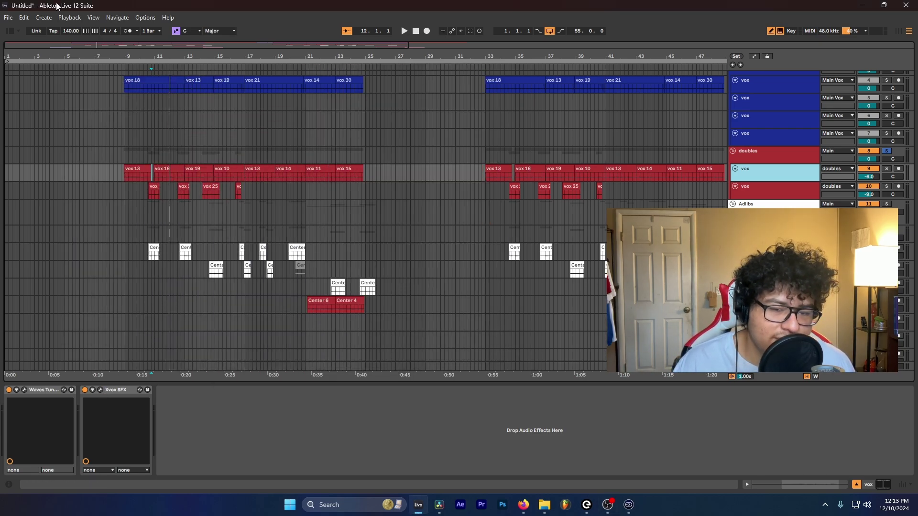
Search the plug-ins for "dou" and add Doubler4 Stereo after Xvox SFX on the first doubles vox track
{"action": "key", "text": "ctrl+f"}
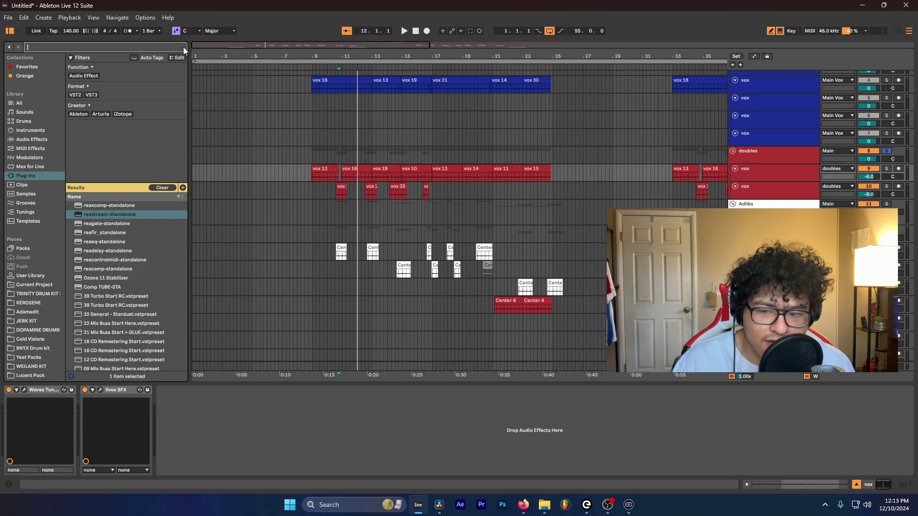
{"action": "key", "text": "Escape"}
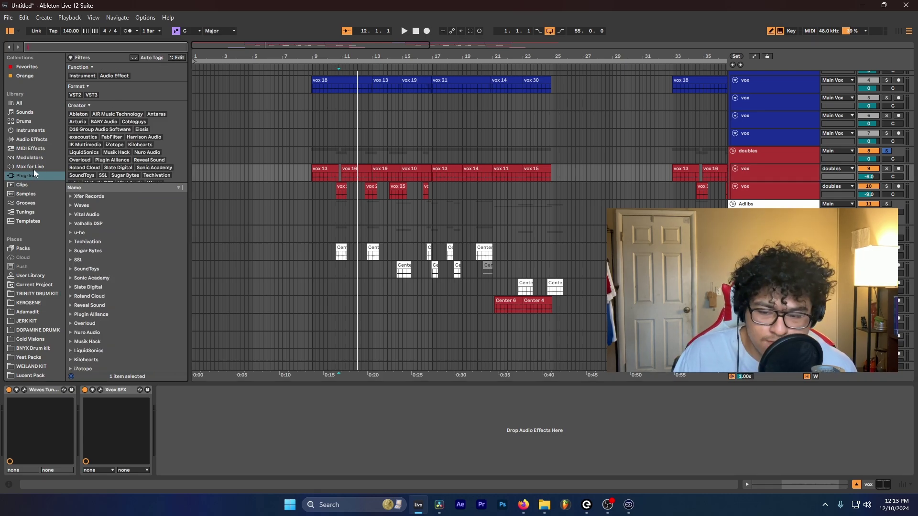
{"action": "mouse_move", "coordinate": [53, 59]}
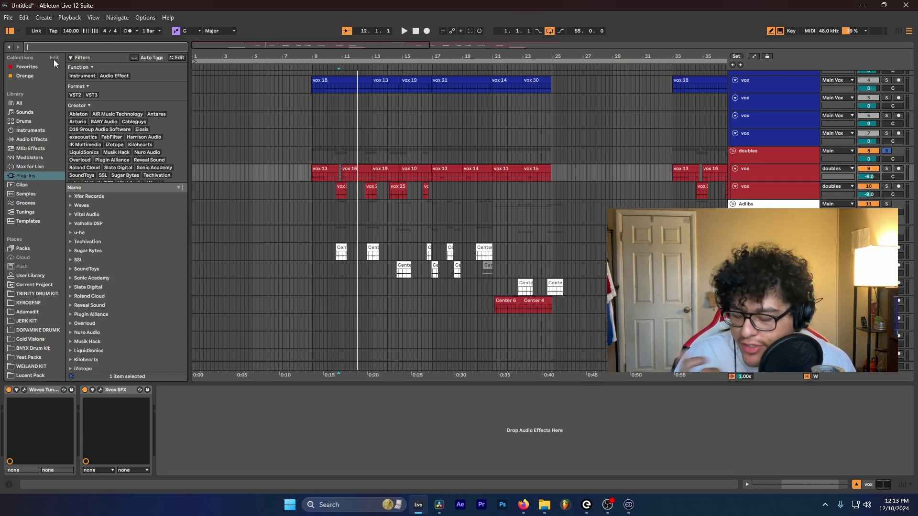
{"action": "type", "text": "d"}
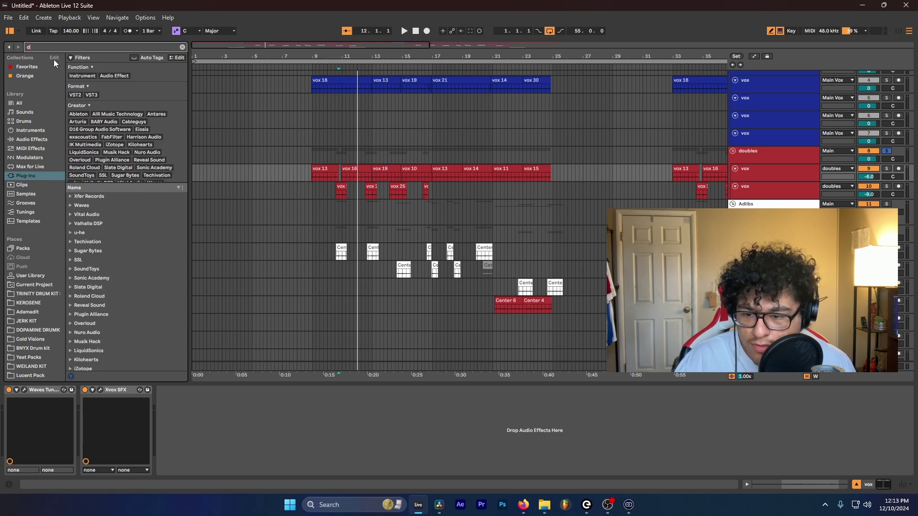
{"action": "type", "text": "ou"}
{"action": "double_click", "coordinate": [103, 214]}
Compare Xvox SFX and Doubler4 on the doubles vox by toggling them during playback, and delete Doubler4
{"action": "key", "text": "space"}
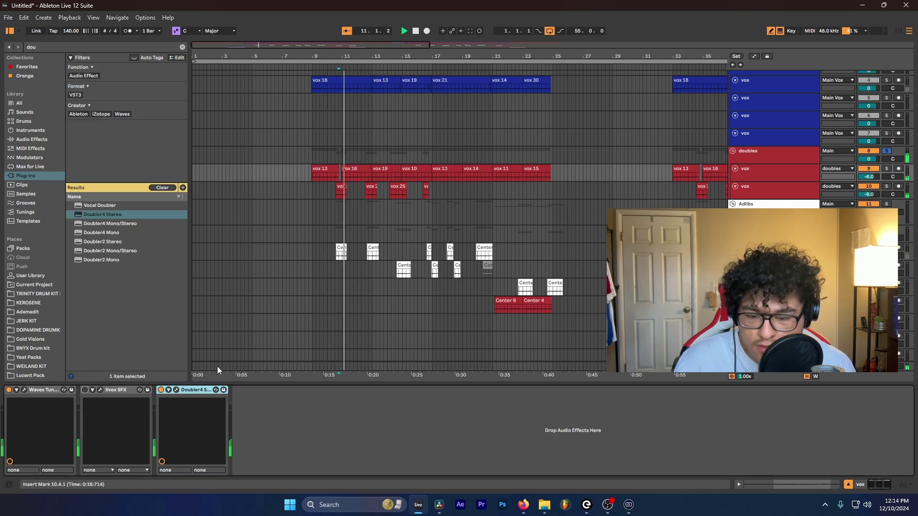
{"action": "left_click", "coordinate": [84, 390]}
{"action": "left_click", "coordinate": [160, 390]}
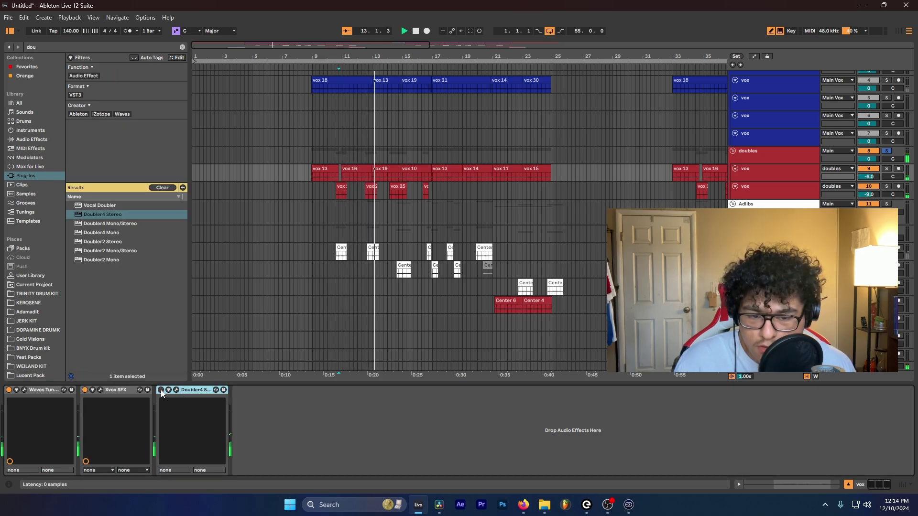
{"action": "left_click", "coordinate": [161, 390]}
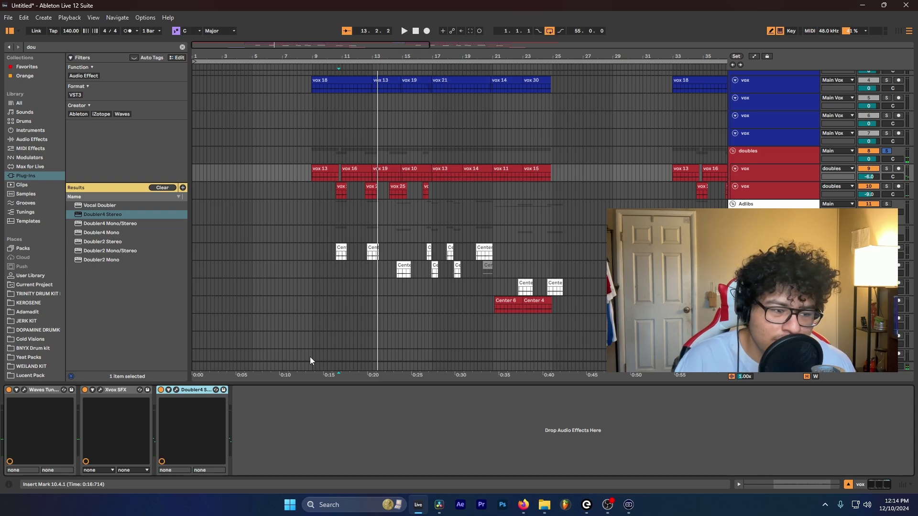
{"action": "left_click", "coordinate": [196, 389]}
{"action": "key", "text": "Delete"}
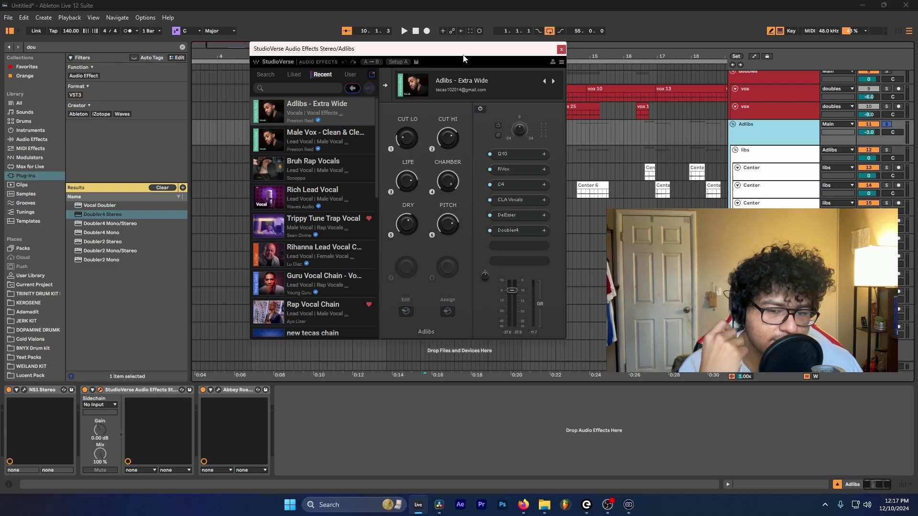
Inspect the Adlibs group's StudioVerse chain and its Abbey Road J37 Tape wow and flutter controls, and close both plugins
{"action": "left_click_drag", "start_coordinate": [463, 58], "coordinate": [483, 53]}
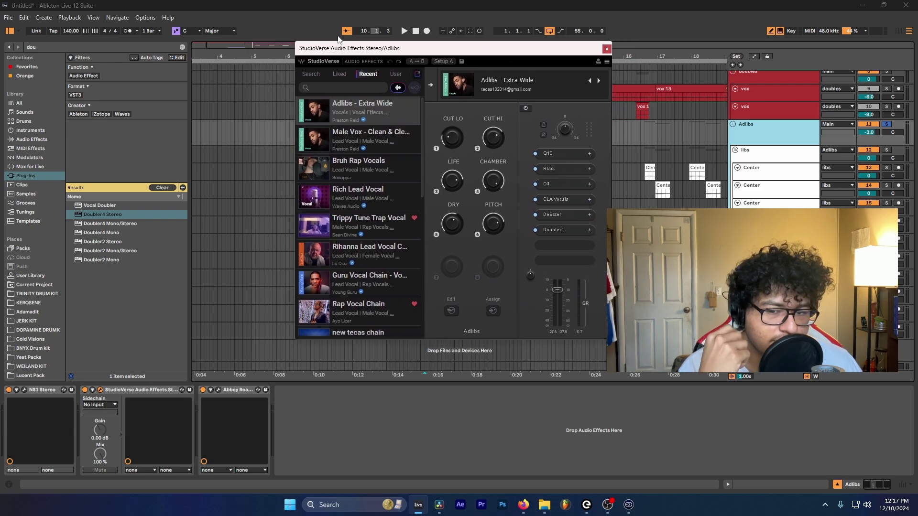
{"action": "left_click", "coordinate": [606, 48]}
{"action": "left_click", "coordinate": [218, 390]}
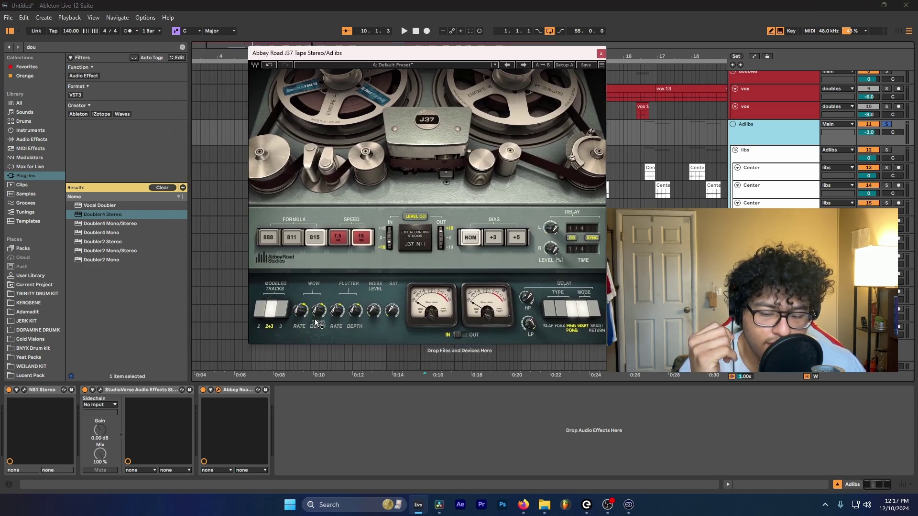
{"action": "left_click_drag", "start_coordinate": [299, 312], "coordinate": [299, 308]}
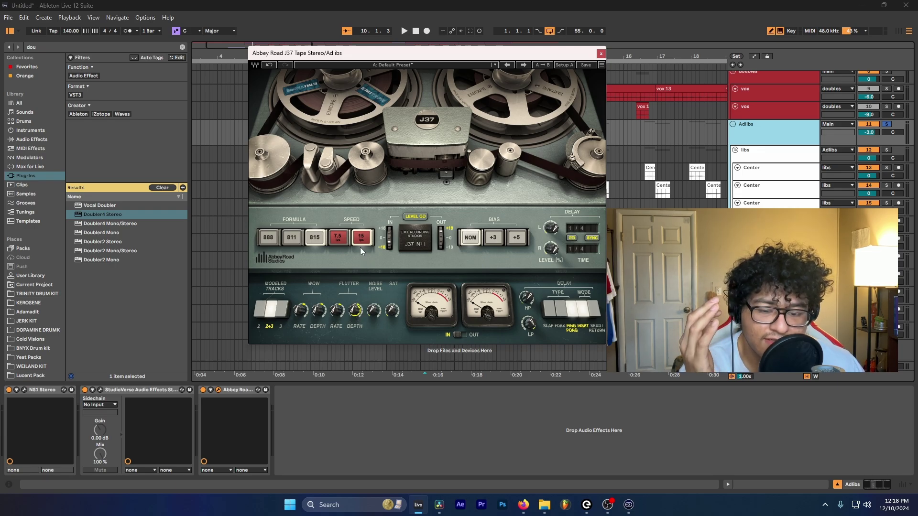
{"action": "left_click", "coordinate": [601, 54]}
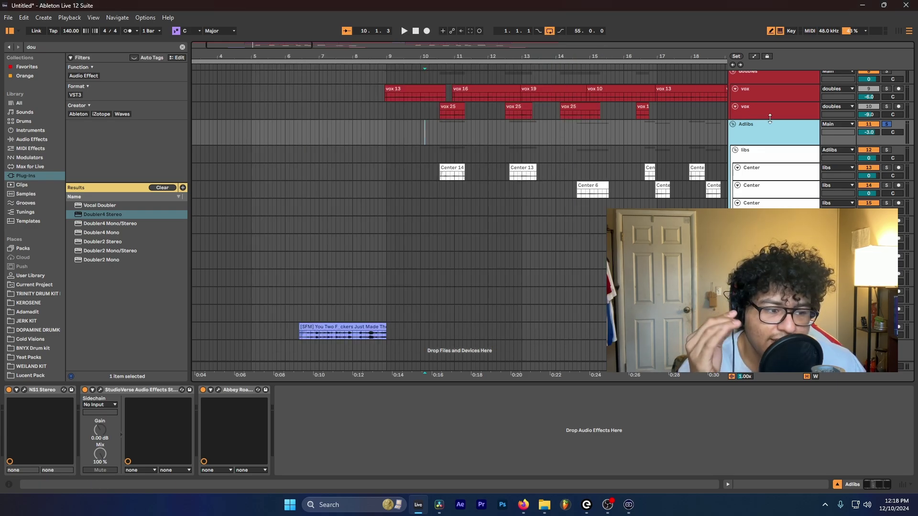
Inspect the Decapitator on the libs group, close it, and hide the browser
{"action": "left_click", "coordinate": [775, 151]}
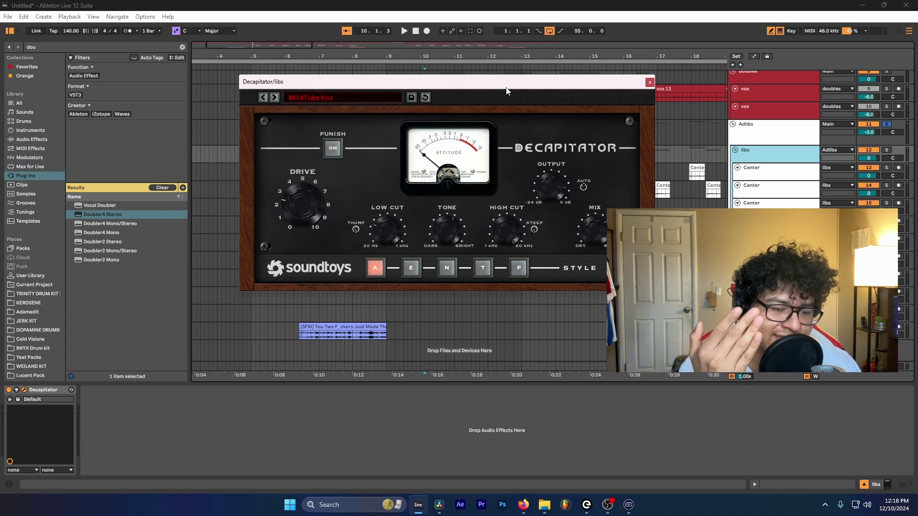
{"action": "left_click", "coordinate": [649, 82]}
{"action": "key", "text": "ctrl+alt+b"}
Inspect the SSL X-DynEQ curve and the L2 limiter on the first Center adlib track, and close both plugins
{"action": "key", "text": "Down"}
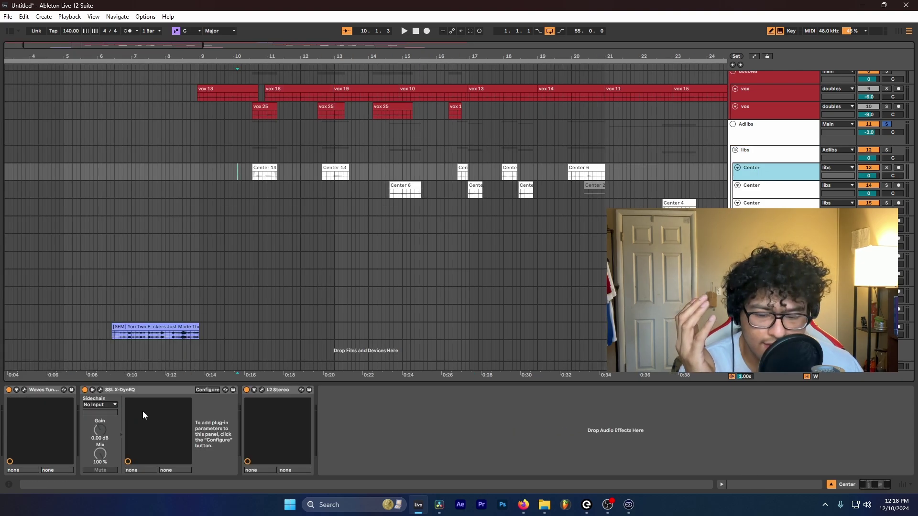
{"action": "left_click", "coordinate": [101, 390]}
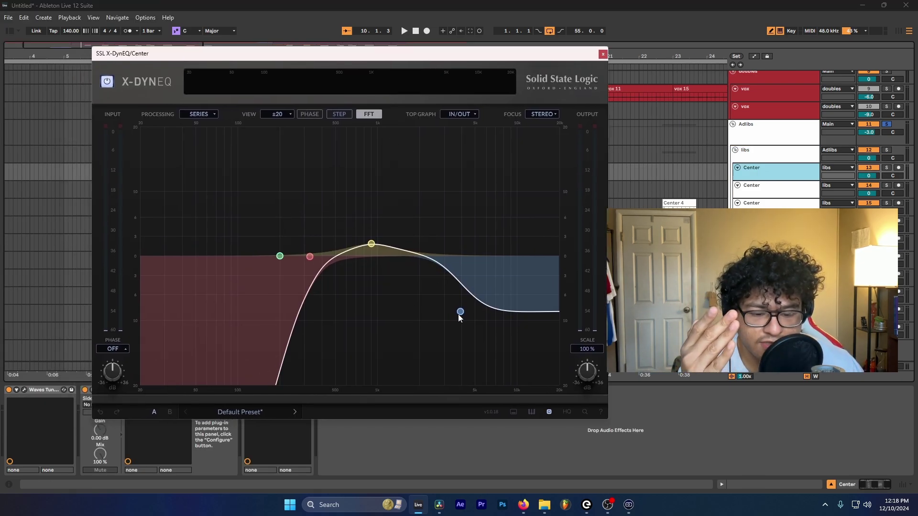
{"action": "left_click", "coordinate": [603, 54]}
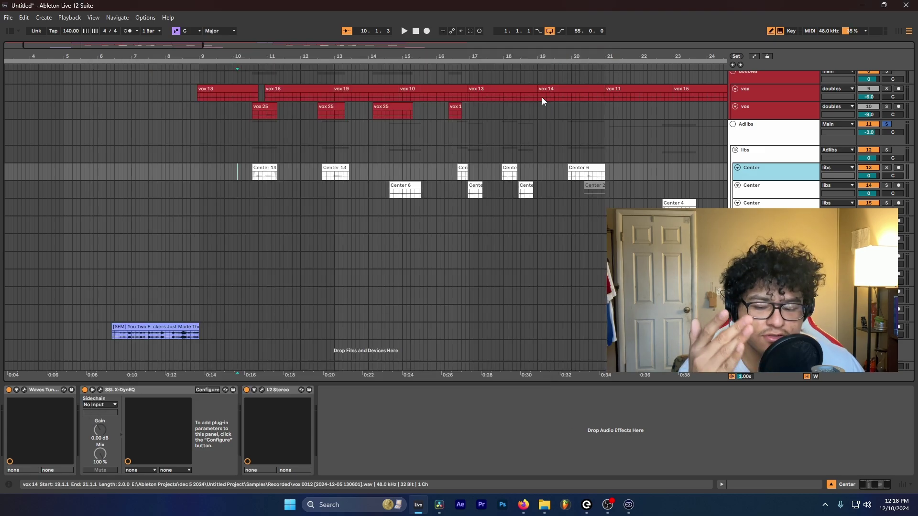
{"action": "left_click", "coordinate": [262, 390]}
{"action": "left_click_drag", "start_coordinate": [210, 87], "coordinate": [440, 102]}
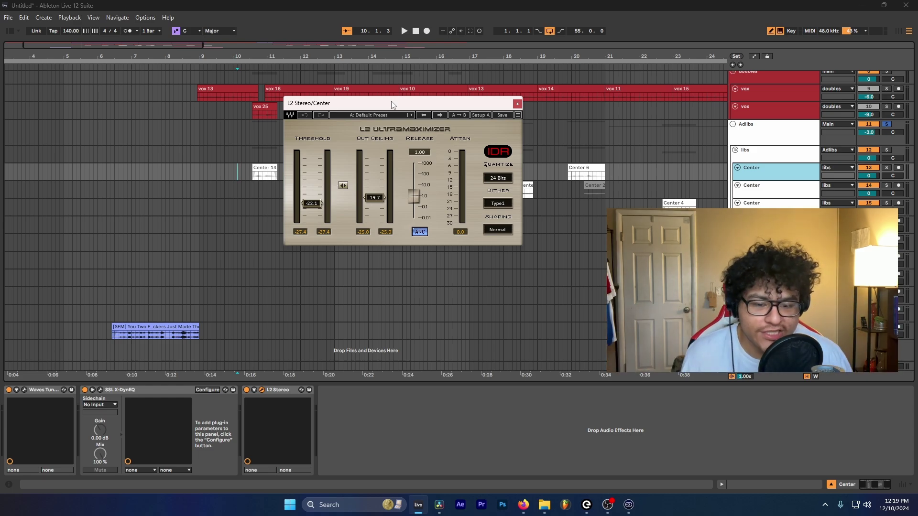
{"action": "left_click", "coordinate": [516, 105]}
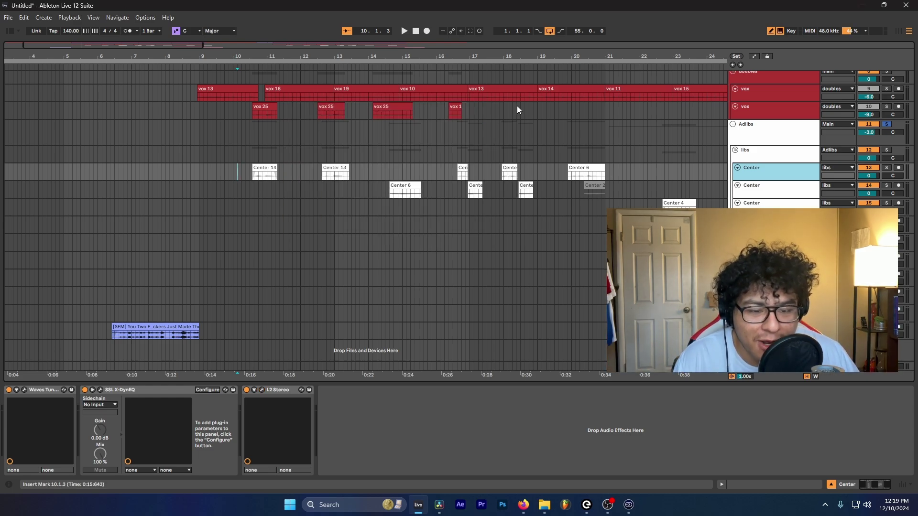
Audition the second Center adlib track from its Center 6 clip near bar 14, and inspect its PanMan plugin
{"action": "key", "text": "Down"}
{"action": "left_click", "coordinate": [393, 195]}
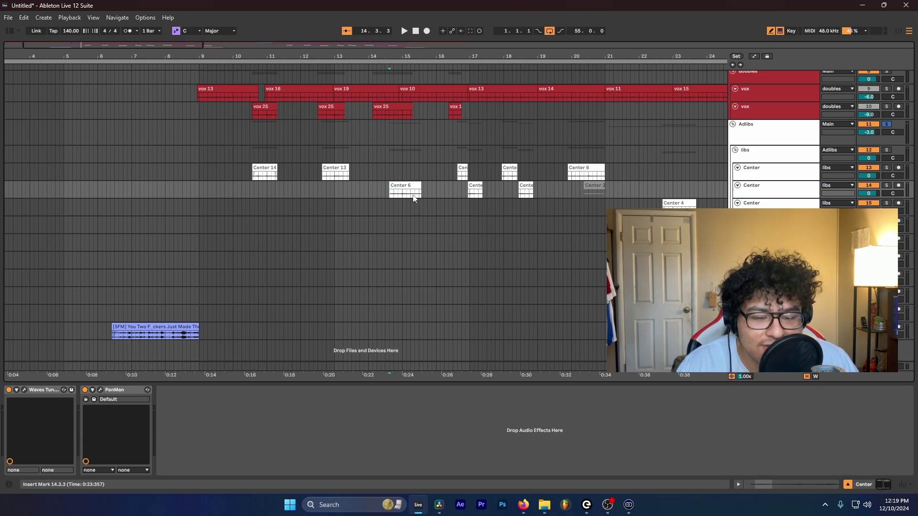
{"action": "key", "text": "space"}
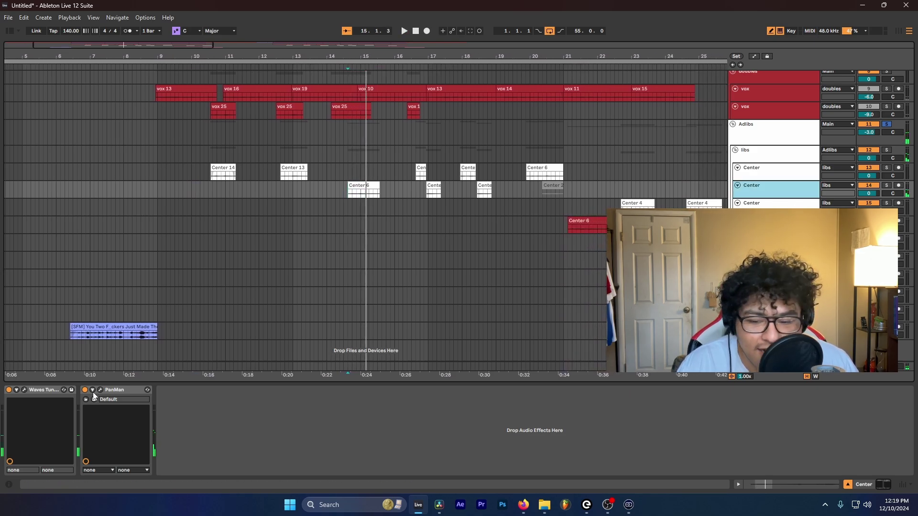
{"action": "left_click", "coordinate": [99, 392]}
{"action": "left_click", "coordinate": [100, 390]}
{"action": "left_click", "coordinate": [438, 42]}
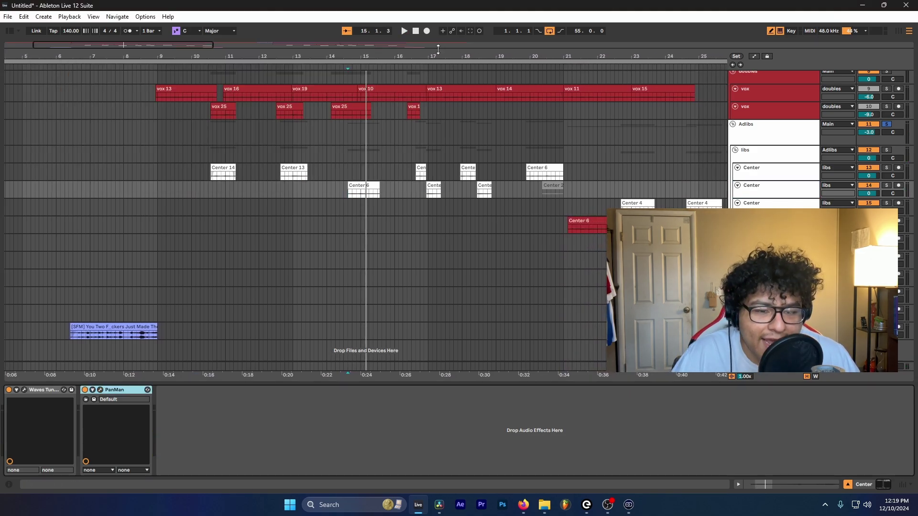
Audition the third Center adlib track from just before its first clip near bar 22
{"action": "left_click", "coordinate": [762, 203]}
{"action": "scroll", "coordinate": [478, 209], "scroll_direction": "down", "scroll_amount": 3}
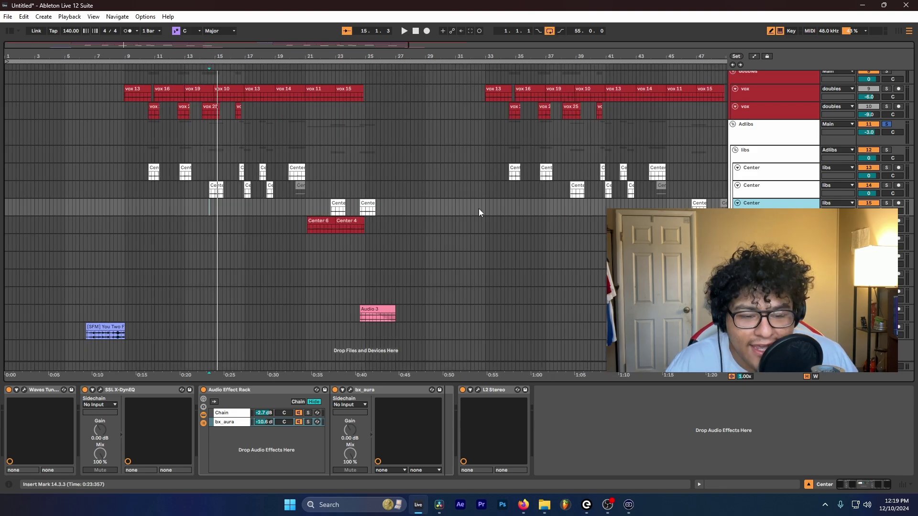
{"action": "left_click", "coordinate": [335, 186]}
{"action": "scroll", "coordinate": [336, 189], "scroll_direction": "up", "scroll_amount": 3}
{"action": "left_click", "coordinate": [325, 209]}
{"action": "key", "text": "space"}
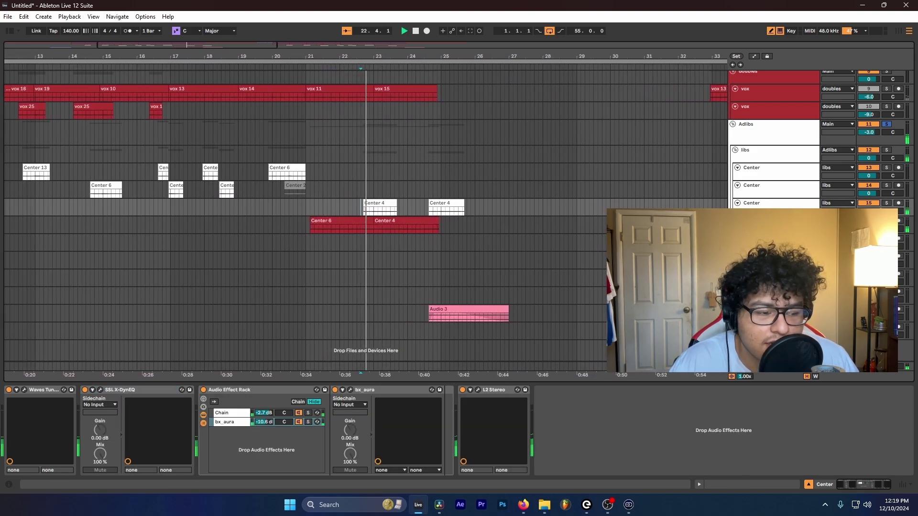
{"action": "key", "text": "space"}
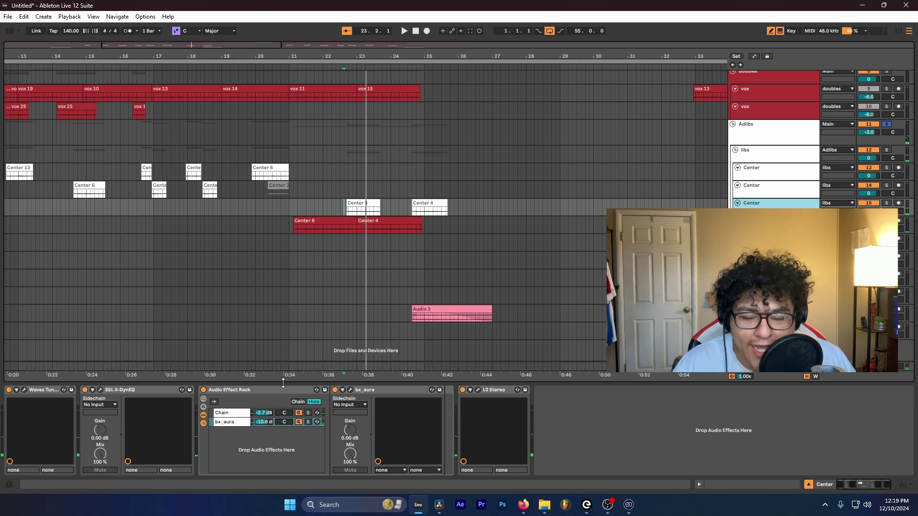
Inspect the third Center track's SSL X-DynEQ, the Audio Effect Rack's dry and bx_aura chains, and the bx_aura reverb settings
{"action": "left_click", "coordinate": [101, 390]}
{"action": "left_click", "coordinate": [511, 122]}
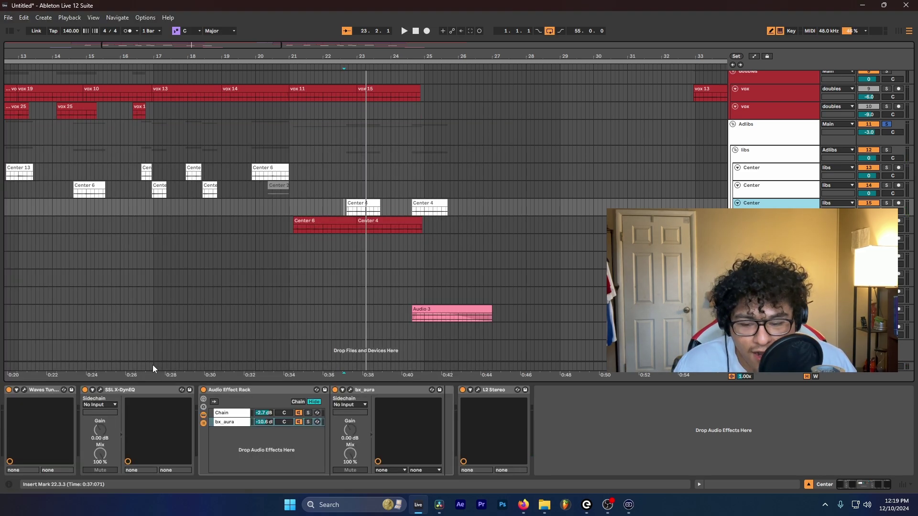
{"action": "left_click", "coordinate": [615, 420]}
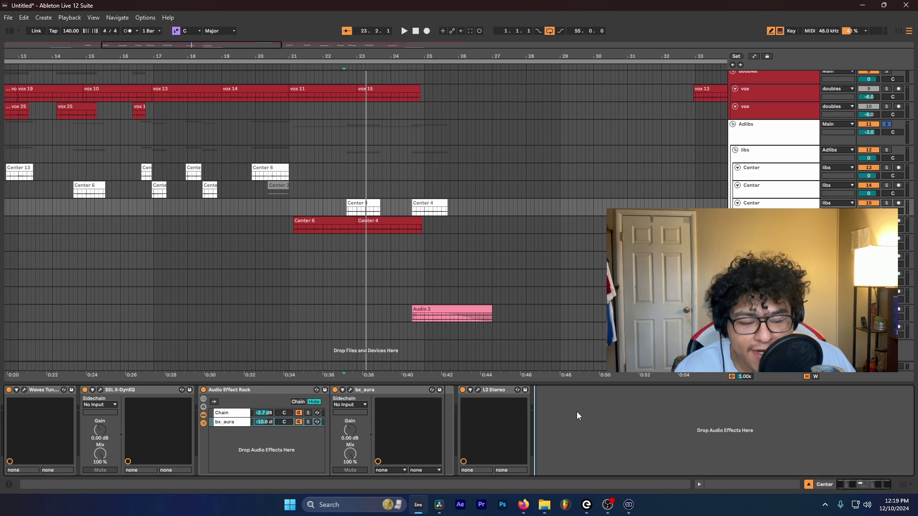
{"action": "left_click", "coordinate": [232, 416]}
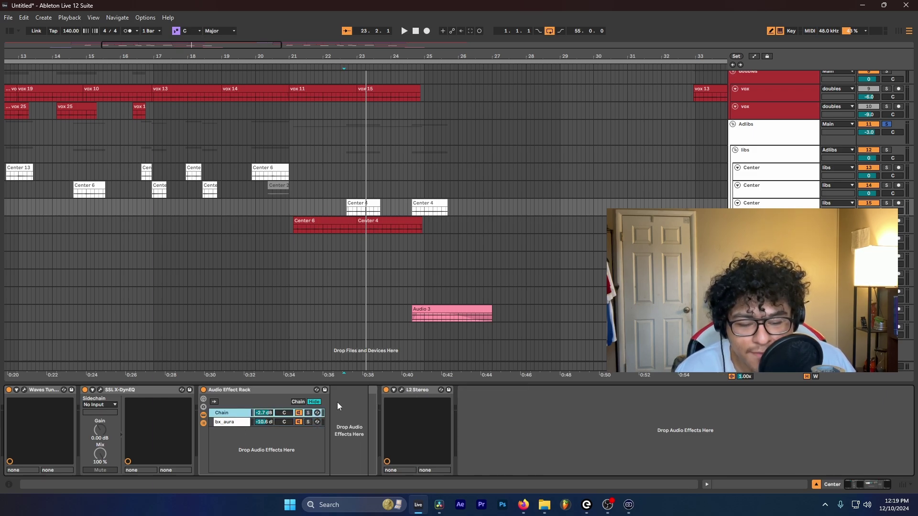
{"action": "left_click", "coordinate": [236, 423]}
{"action": "left_click", "coordinate": [350, 391]}
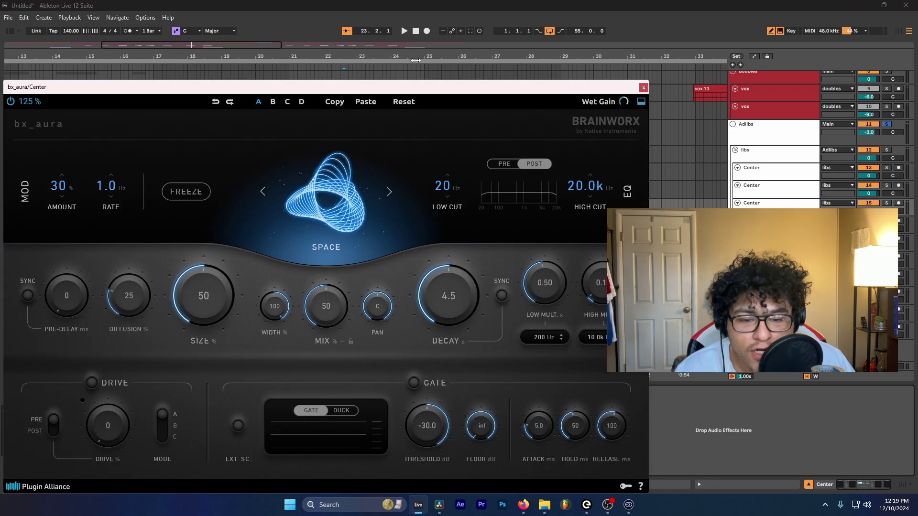
{"action": "left_click_drag", "start_coordinate": [387, 90], "coordinate": [508, 70]}
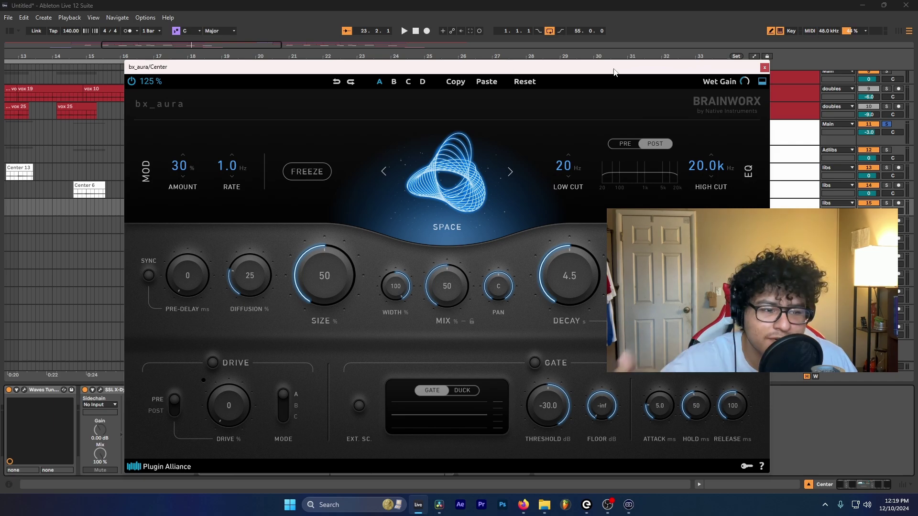
{"action": "left_click", "coordinate": [764, 68]}
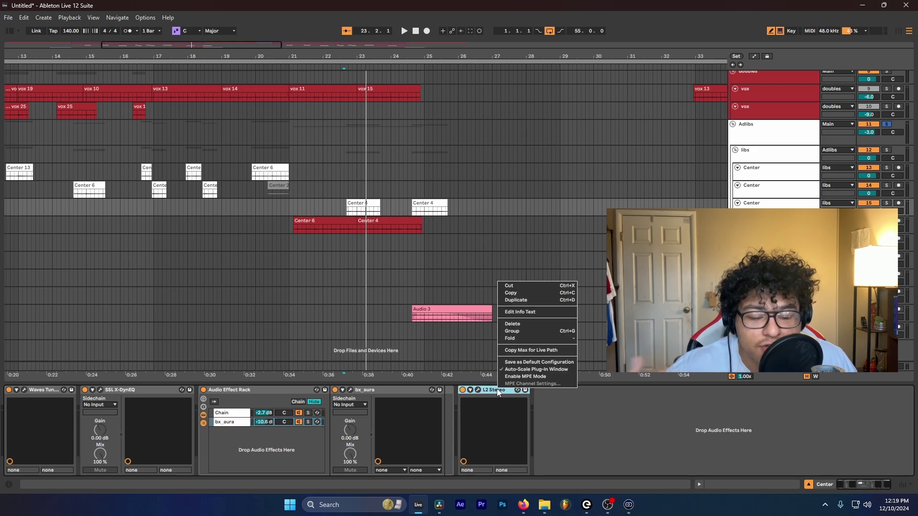
Try grouping the L2 Stereo limiter into an Audio Effect Rack with a parallel dry chain at -4.3 dB, and undo it
{"action": "right_click", "coordinate": [497, 389]}
{"action": "left_click", "coordinate": [263, 440]}
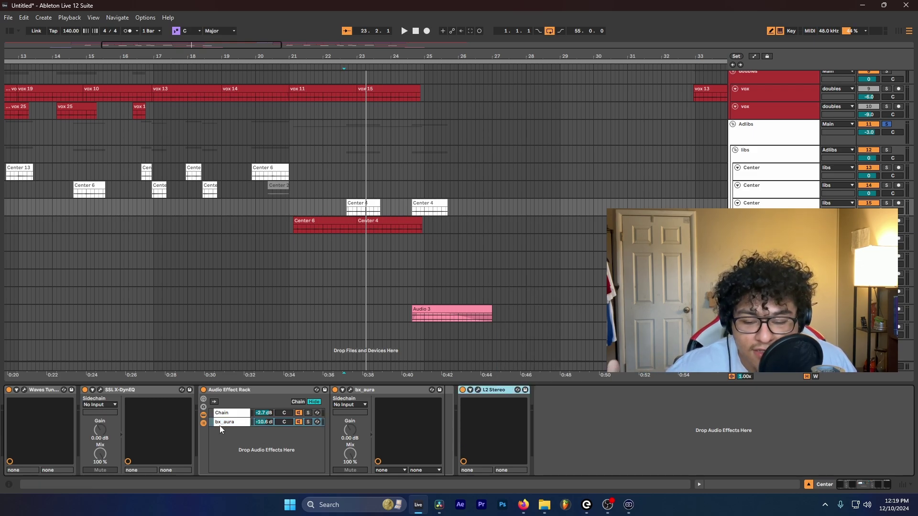
{"action": "right_click", "coordinate": [495, 389]}
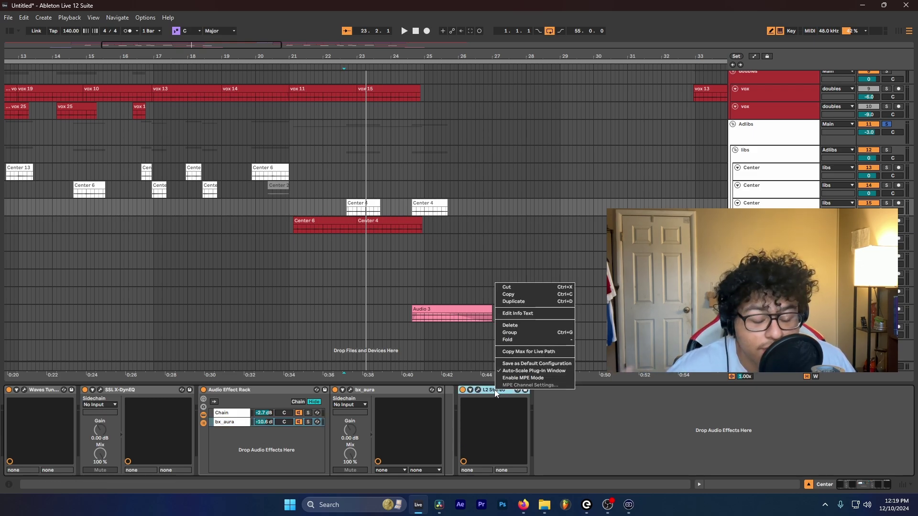
{"action": "left_click", "coordinate": [507, 333]}
{"action": "left_click", "coordinate": [463, 423]}
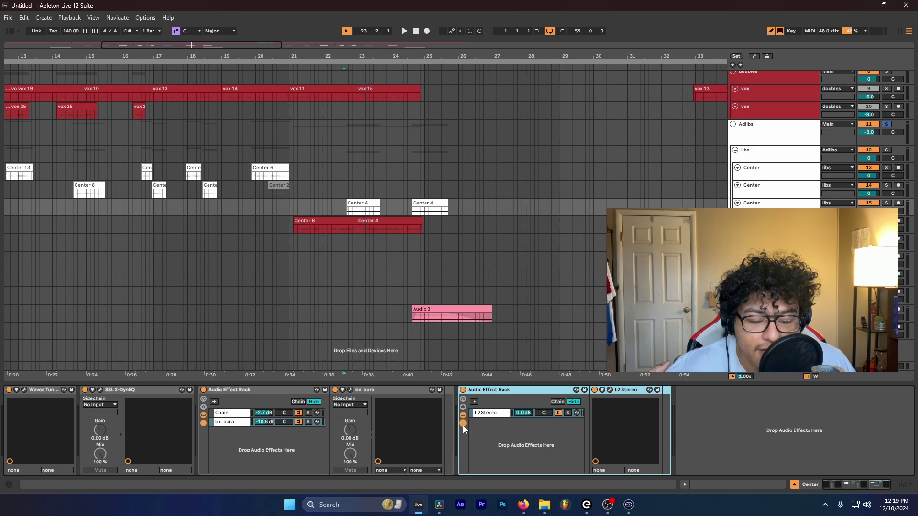
{"action": "left_click", "coordinate": [499, 439]}
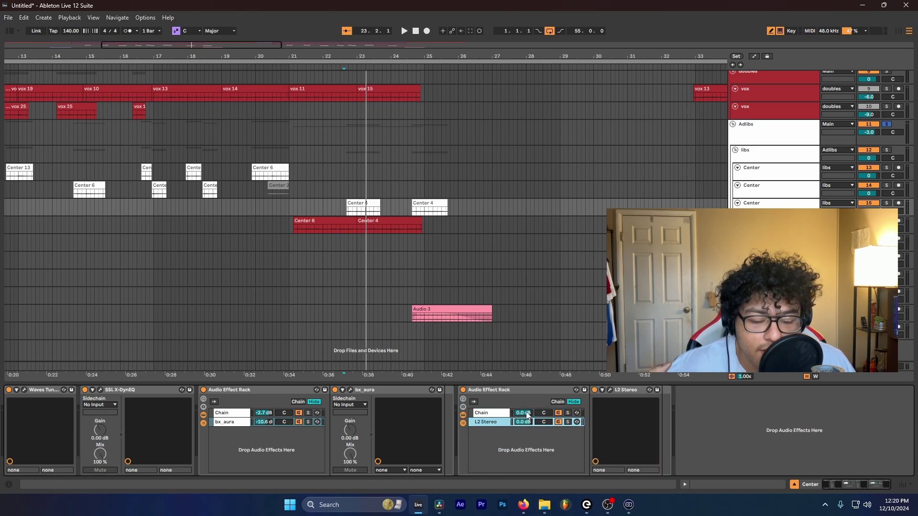
{"action": "left_click_drag", "start_coordinate": [526, 415], "coordinate": [527, 430]}
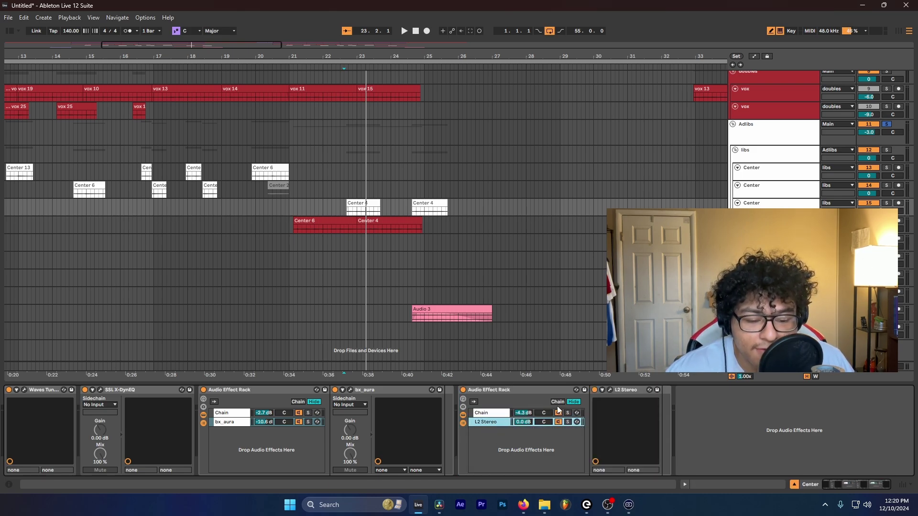
{"action": "key", "text": "ctrl+z"}
{"action": "key", "text": "ctrl+z"}
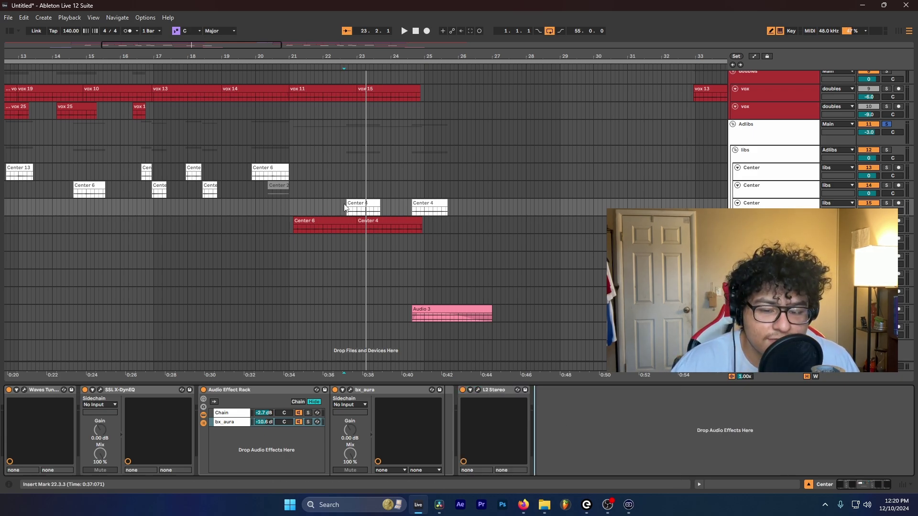
Play the adlibs from just before the third Center track's first clip while moving to the two red Center tracks beneath it
{"action": "key", "text": "space"}
{"action": "key", "text": "Down"}
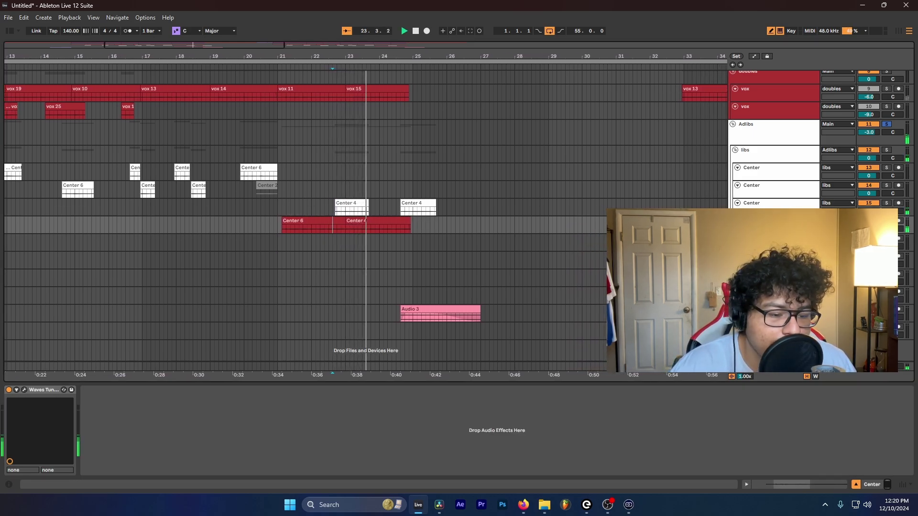
{"action": "key", "text": "Down"}
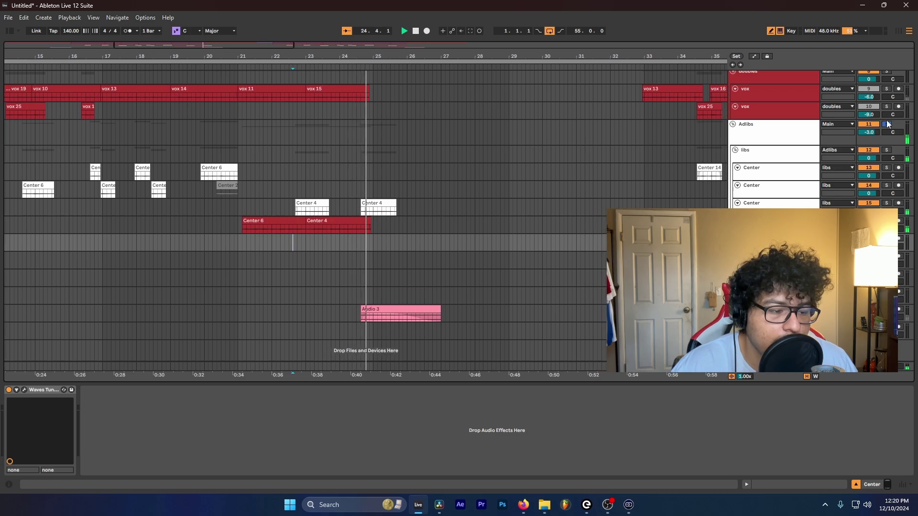
Unsolo the Adlibs group and audition the adlibs together with the rest of the song from bar 20
{"action": "left_click", "coordinate": [207, 154]}
{"action": "key", "text": "space"}
{"action": "key", "text": "minus"}
{"action": "key", "text": "minus"}
{"action": "key", "text": "minus"}
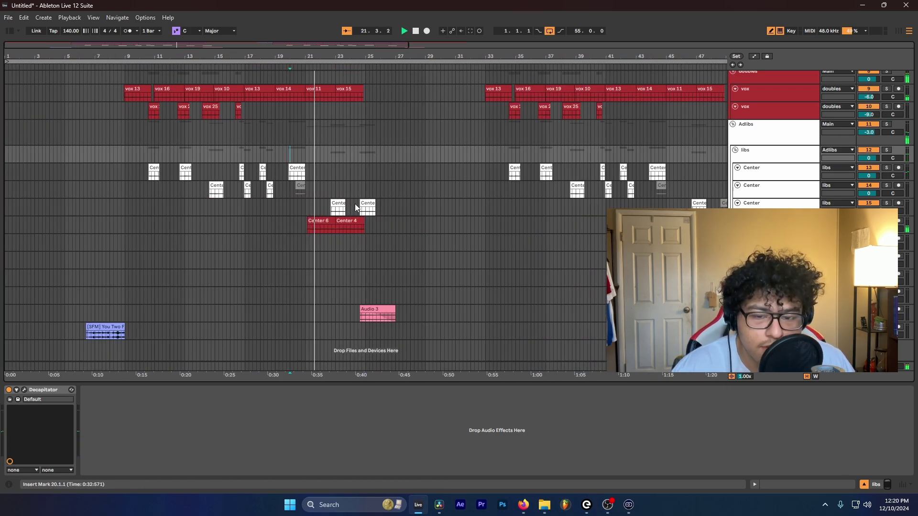
{"action": "key", "text": "plus"}
{"action": "key", "text": "plus"}
{"action": "key", "text": "plus"}
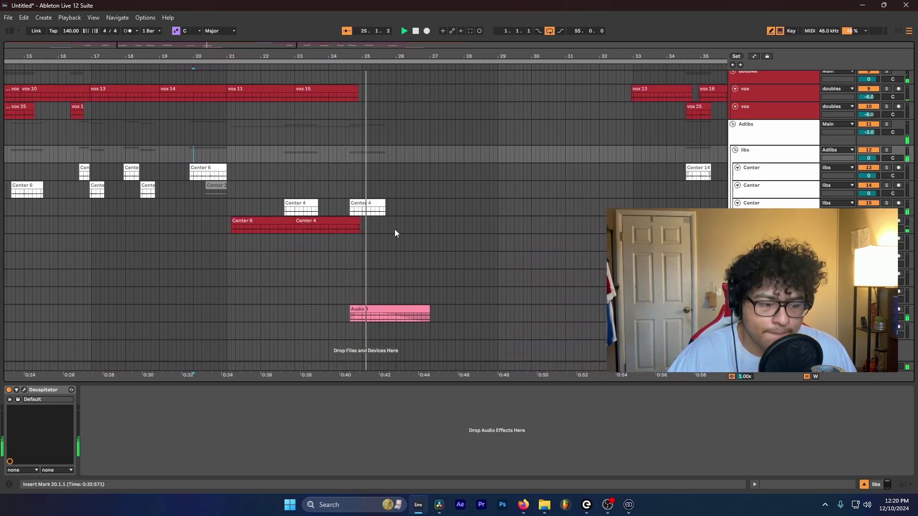
{"action": "key", "text": "minus"}
{"action": "key", "text": "minus"}
{"action": "key", "text": "minus"}
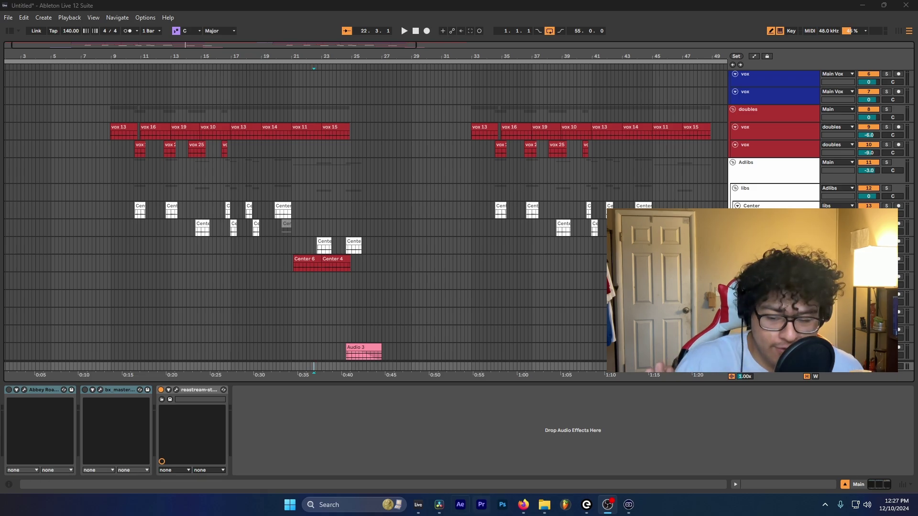
Turn on the bx_masterdesk Pro and Abbey Road J37 Tape plugins on the Main track
{"action": "left_click", "coordinate": [86, 399]}
{"action": "left_click", "coordinate": [85, 390]}
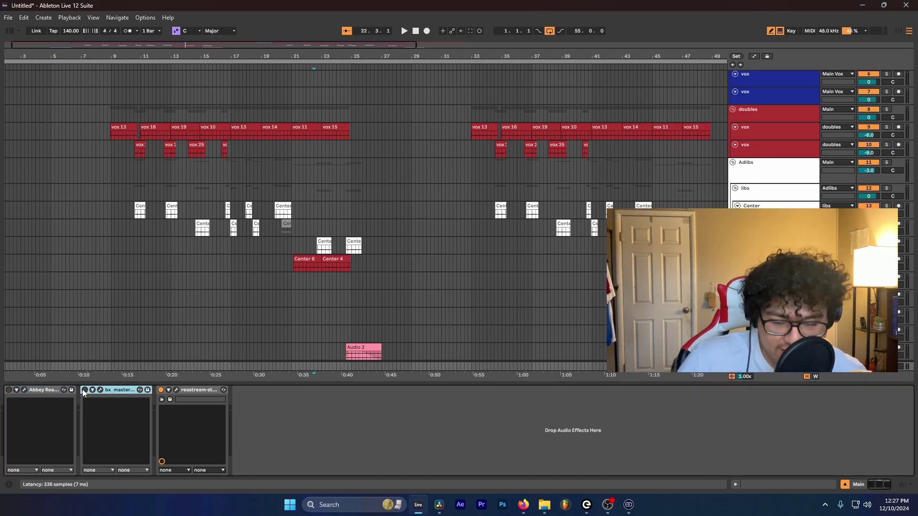
{"action": "left_click", "coordinate": [10, 390]}
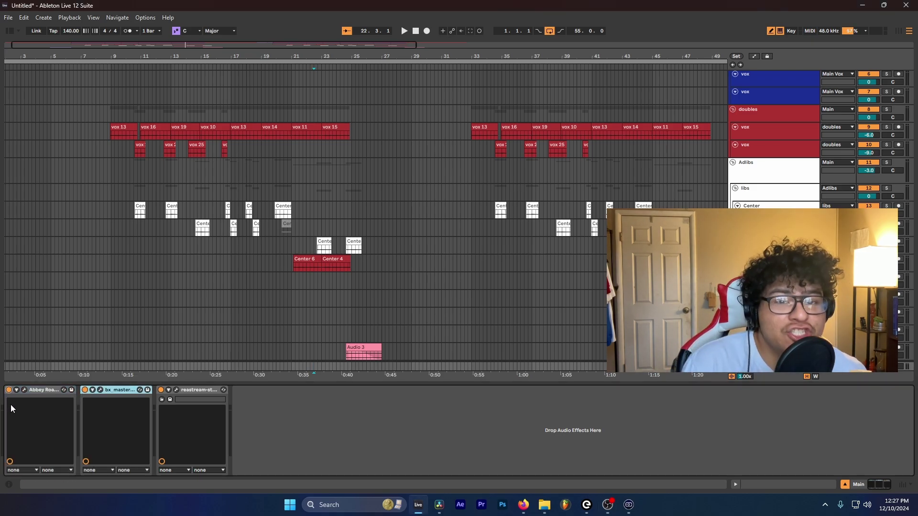
Inspect the Abbey Road J37 Tape and bx_masterdesk Pro settings on the Main track, closing each plugin window
{"action": "left_click", "coordinate": [23, 389]}
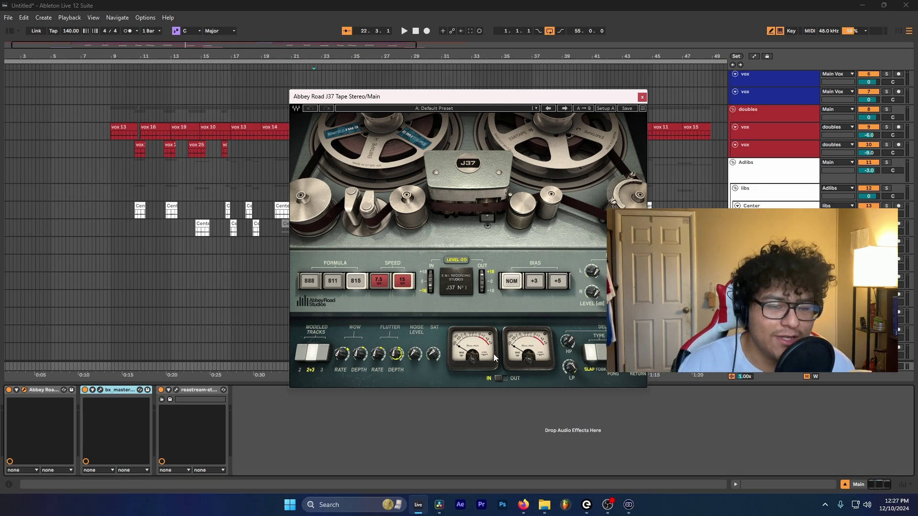
{"action": "left_click", "coordinate": [642, 97]}
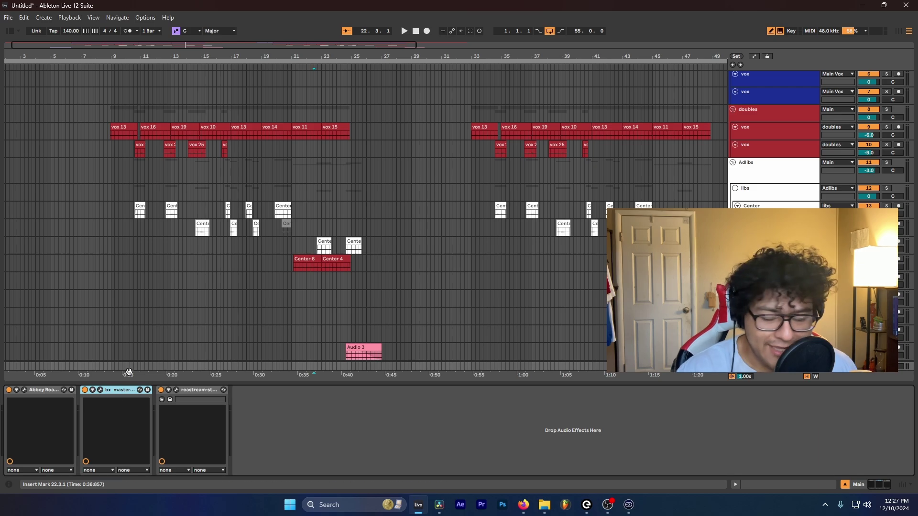
{"action": "left_click", "coordinate": [100, 390]}
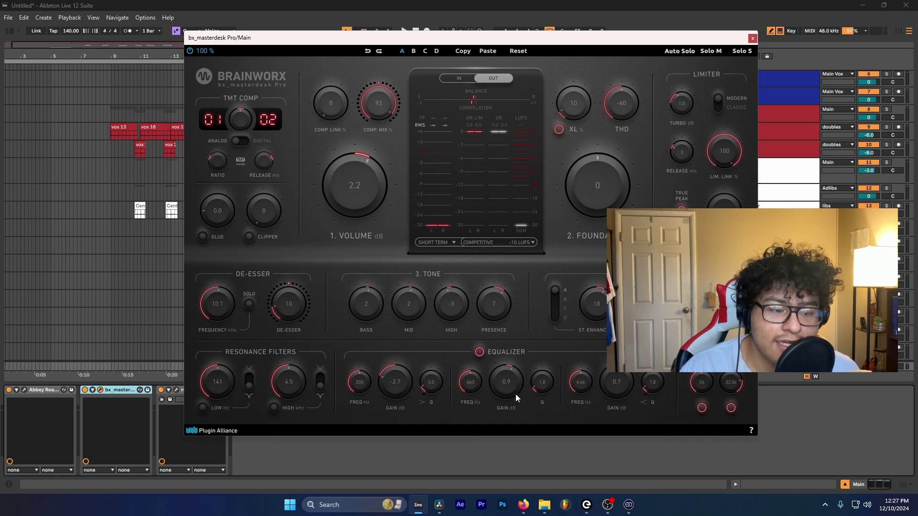
{"action": "left_click", "coordinate": [753, 38]}
Play the full mastered mix from bar 5 through to bar 27 with the device view hidden
{"action": "scroll", "coordinate": [394, 231], "scroll_direction": "up", "scroll_amount": 6}
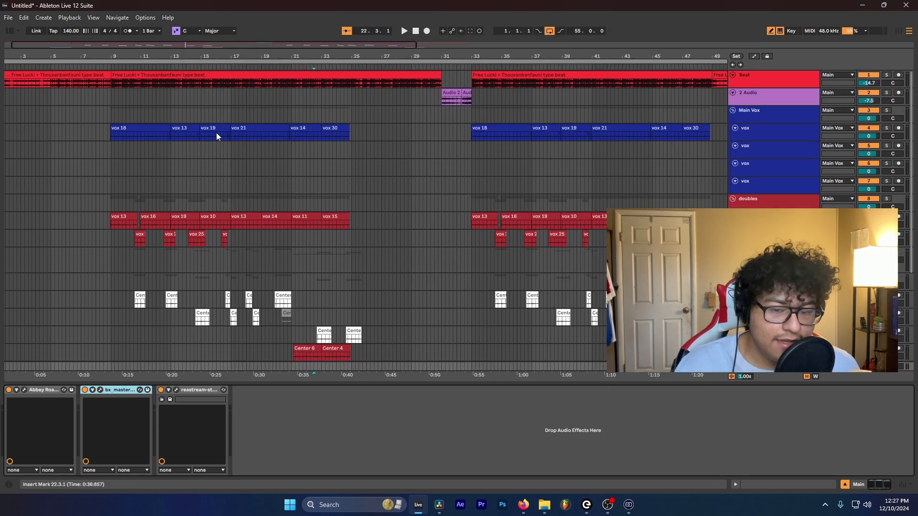
{"action": "left_click", "coordinate": [54, 132]}
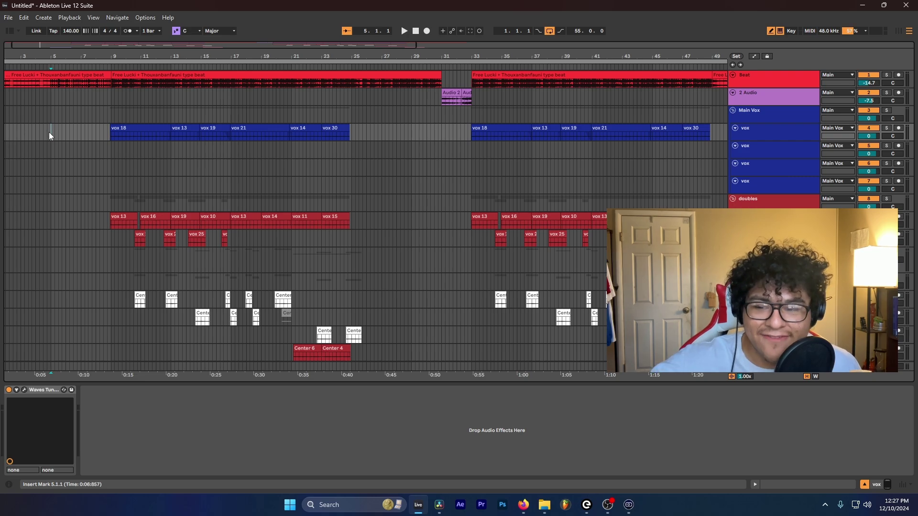
{"action": "key", "text": "space"}
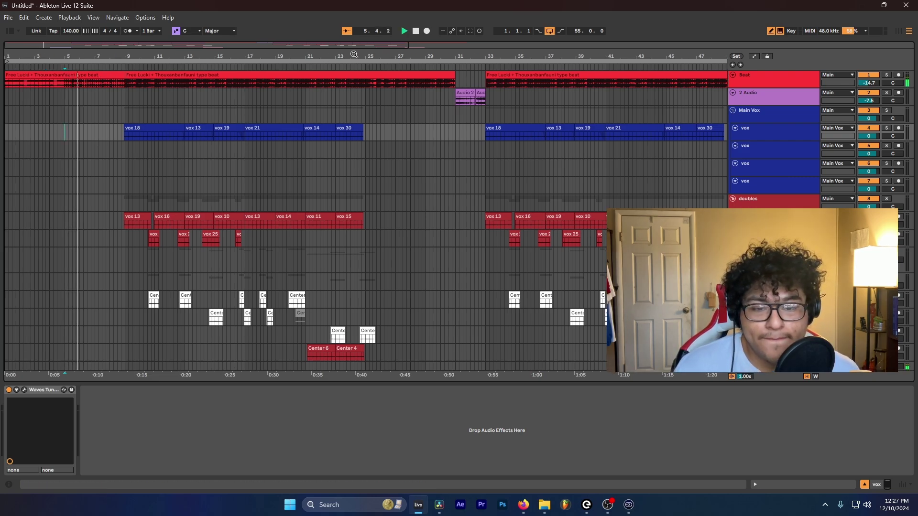
{"action": "left_click_drag", "start_coordinate": [354, 54], "coordinate": [251, 153]}
{"action": "key", "text": "ctrl+alt+l"}
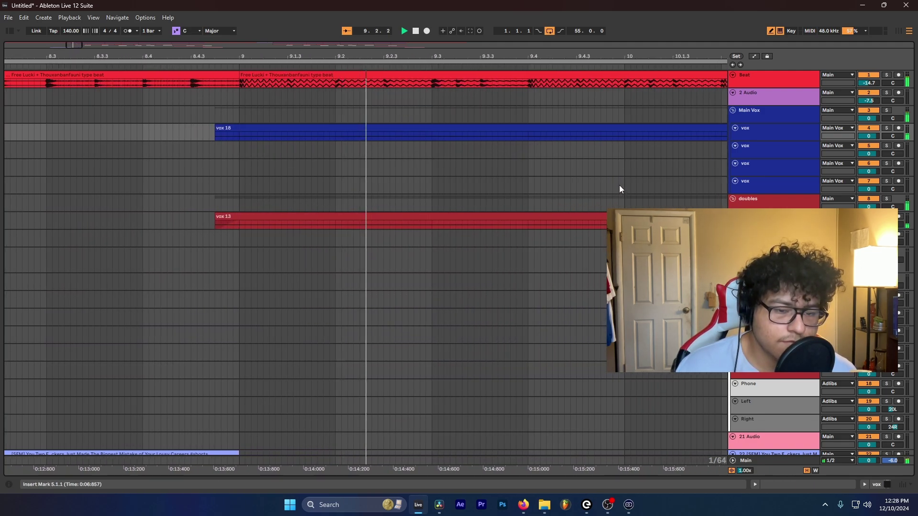
{"action": "scroll", "coordinate": [614, 144], "scroll_direction": "up", "scroll_amount": 10}
{"action": "scroll", "coordinate": [589, 79], "scroll_direction": "up", "scroll_amount": 5}
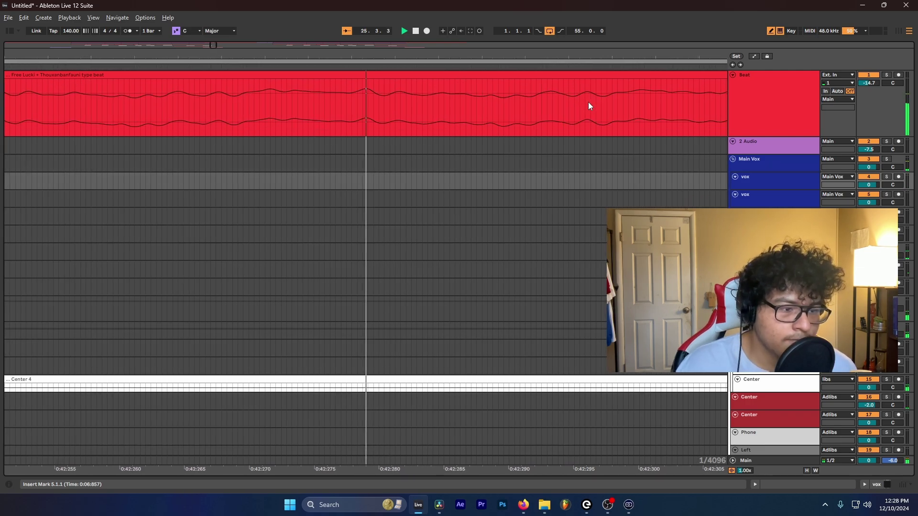
{"action": "key", "text": "minus"}
{"action": "key", "text": "minus"}
{"action": "key", "text": "minus"}
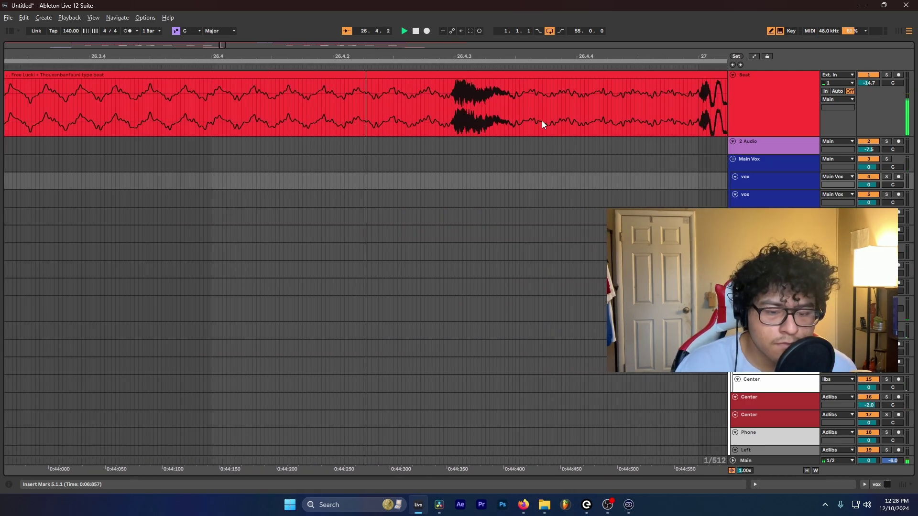
{"action": "key", "text": "minus"}
{"action": "key", "text": "minus"}
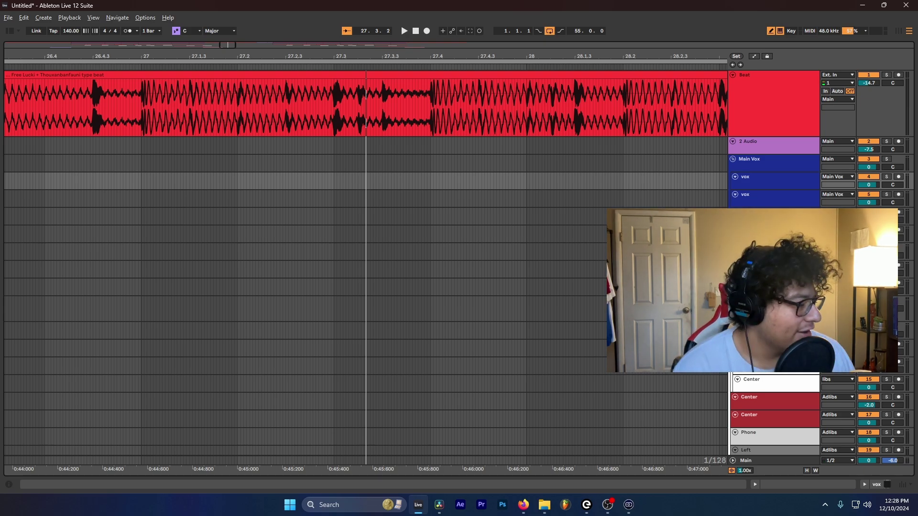
{"action": "key", "text": "alt+Tab"}
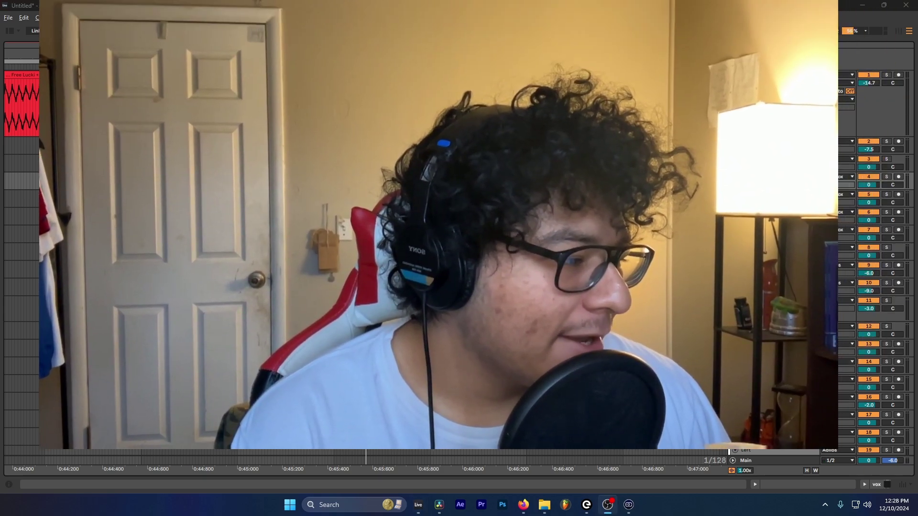